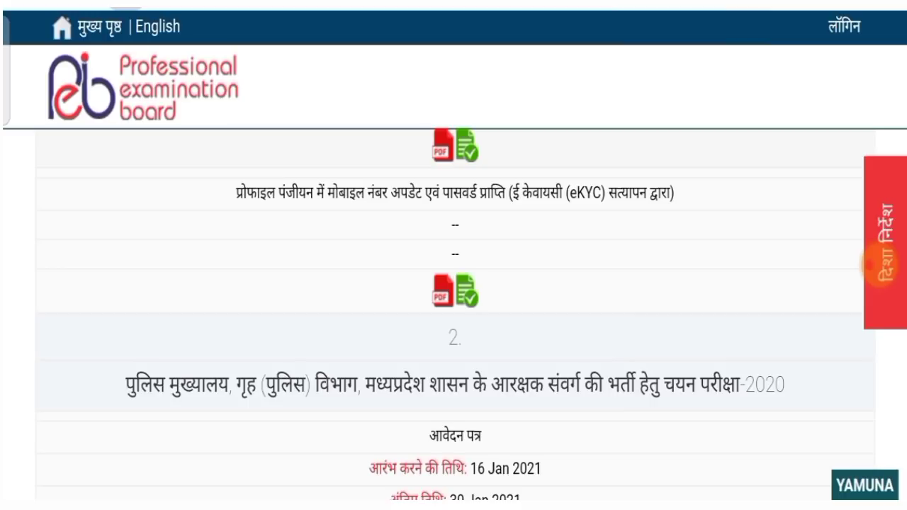
Scroll to the Police Constable Recruitment Exam 2020 listing, open 16–30 Jan 2021
scroll(454, 315, down, 2)
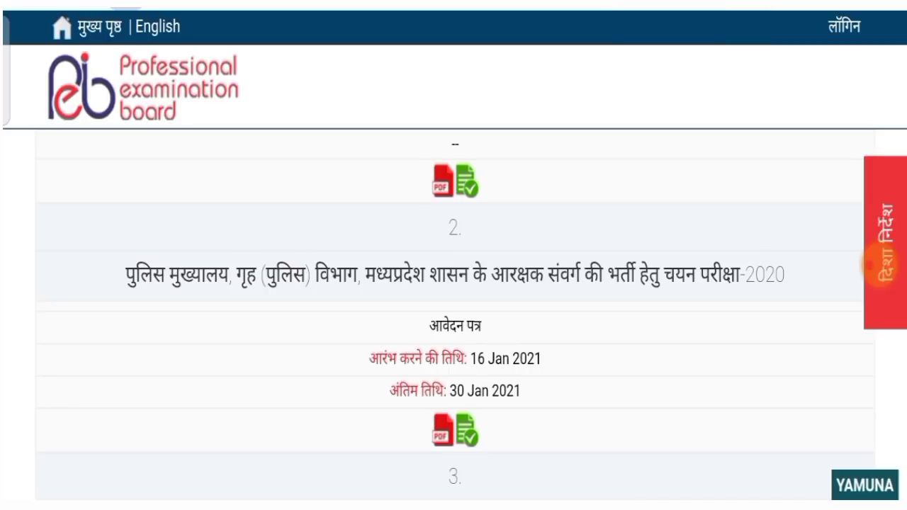
scroll(453, 316, down, 2)
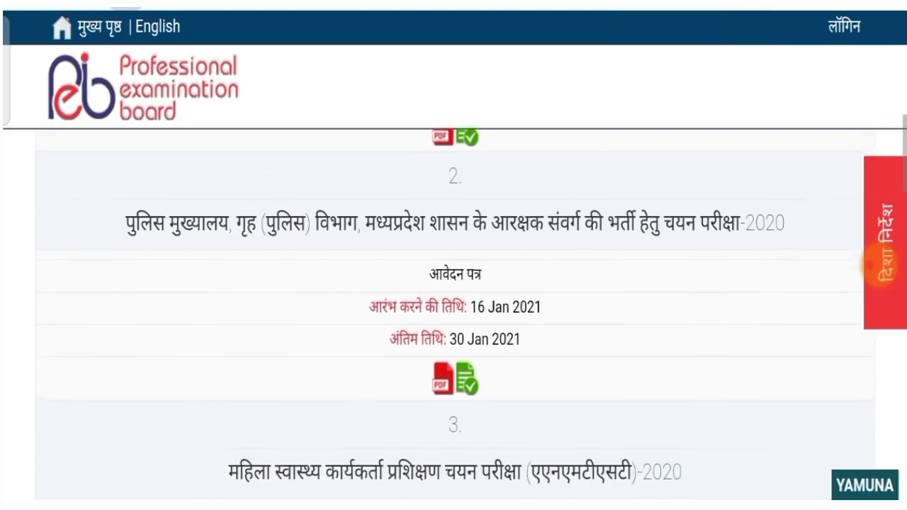
Open the Police Constable Recruitment 2020 application and accept the candidate declaration
click(467, 331)
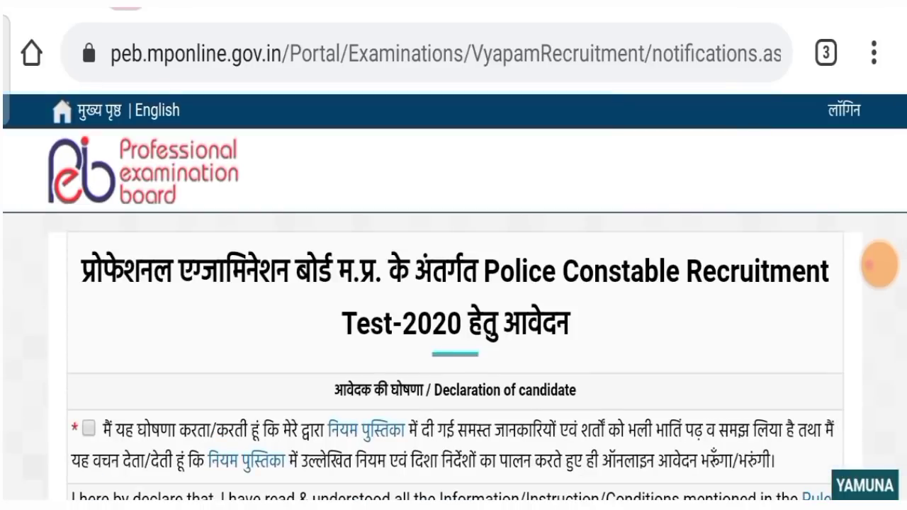
scroll(454, 319, down, 3)
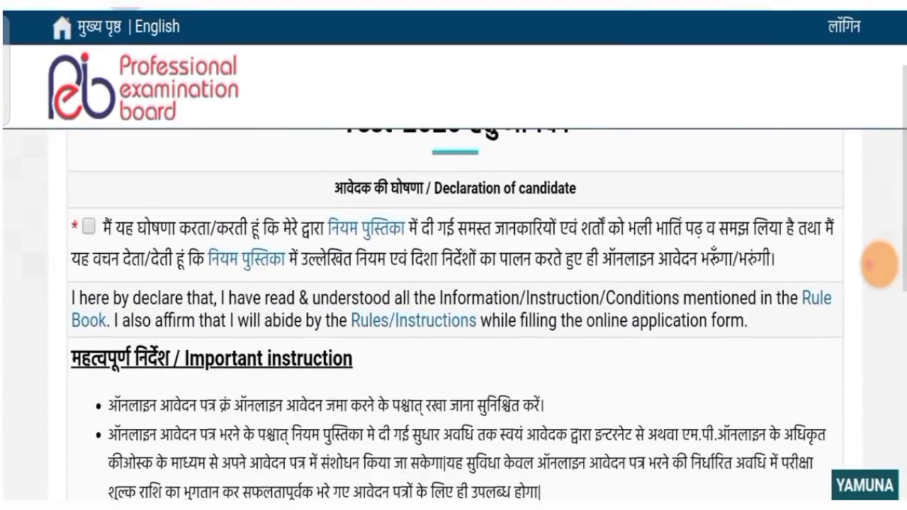
click(88, 227)
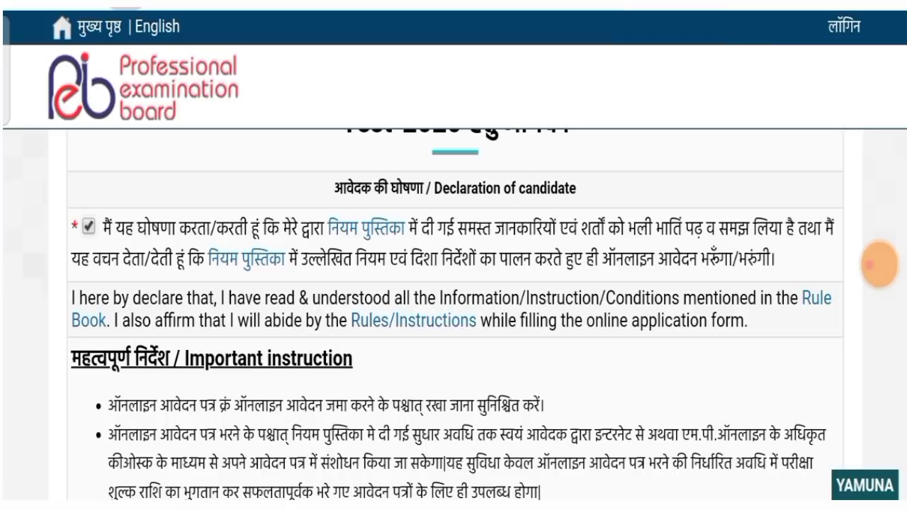
scroll(454, 319, down, 3)
click(456, 467)
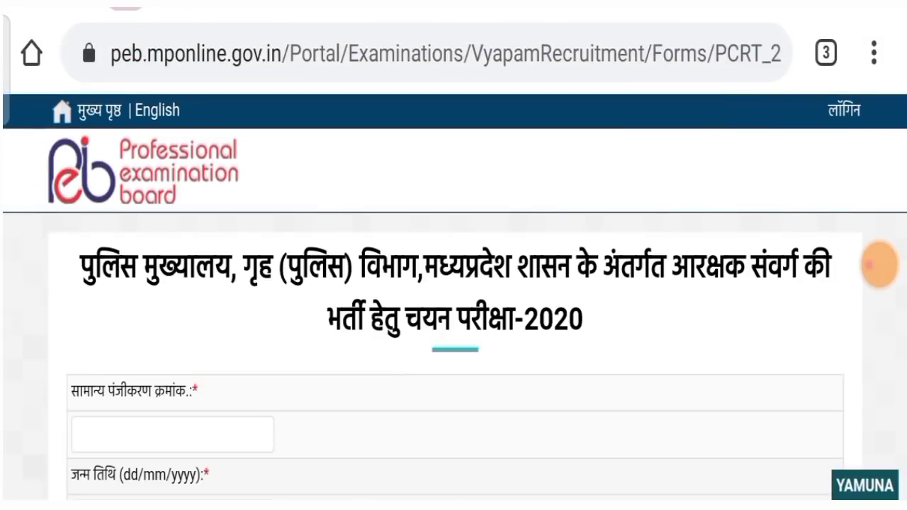
Open the new Profile Registration page from the link in the Note
scroll(454, 319, down, 3)
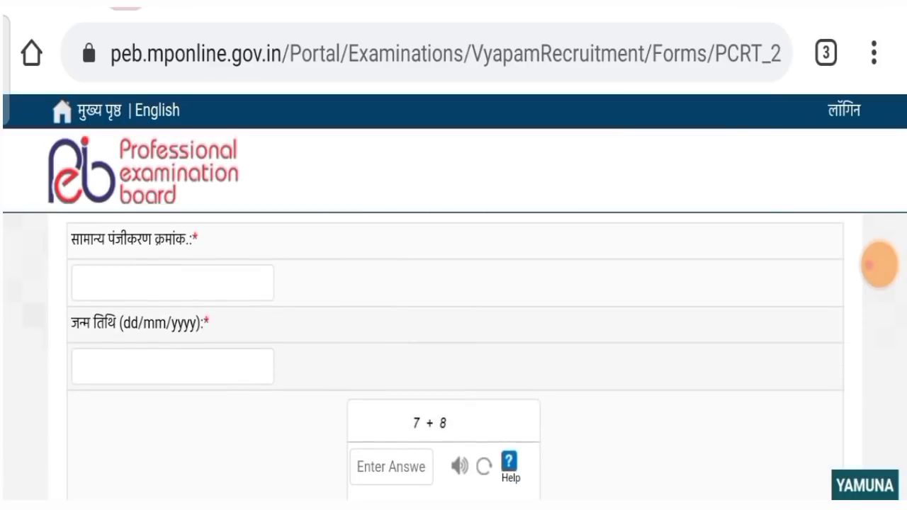
scroll(453, 319, down, 3)
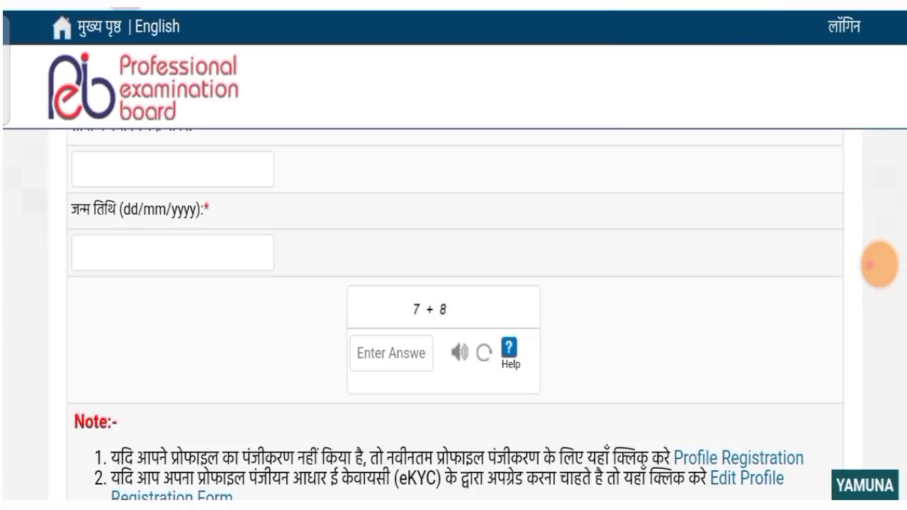
scroll(454, 319, down, 3)
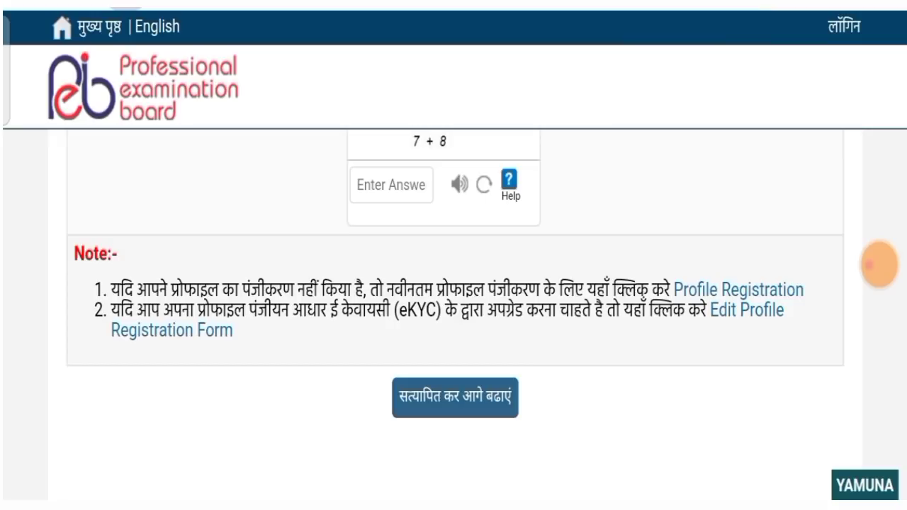
click(739, 290)
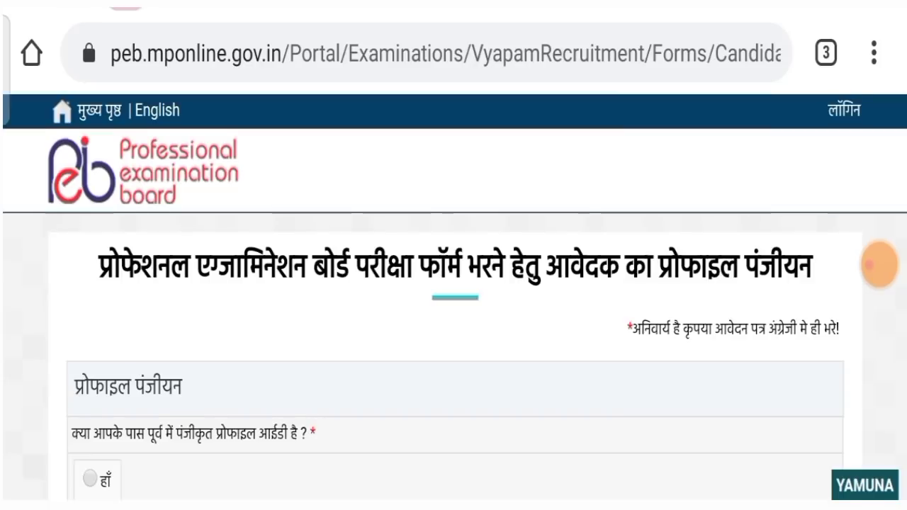
Scroll through the profile registration form
scroll(454, 283, down, 2)
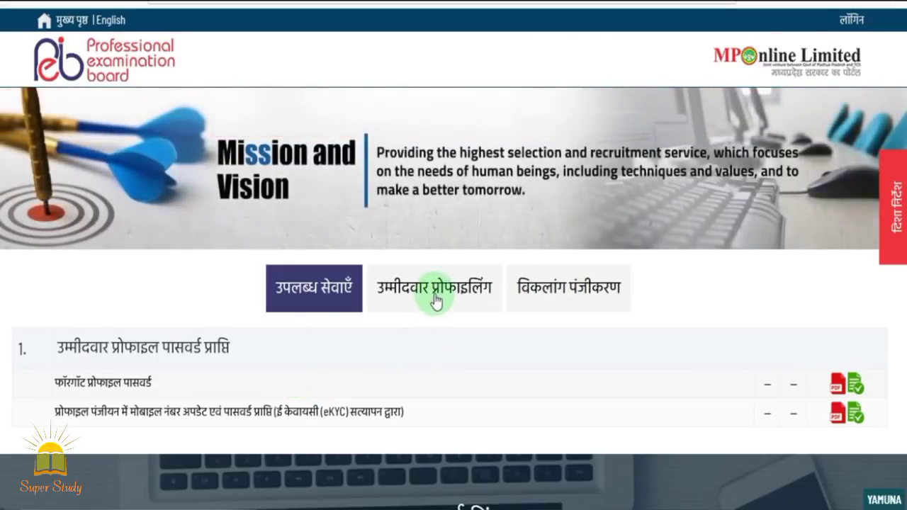
Open प्रोफाइल पंजीकरण फार्म from the उम्मीदवार प्रोफाइलिंग services list
click(435, 301)
scroll(518, 385, down, 2)
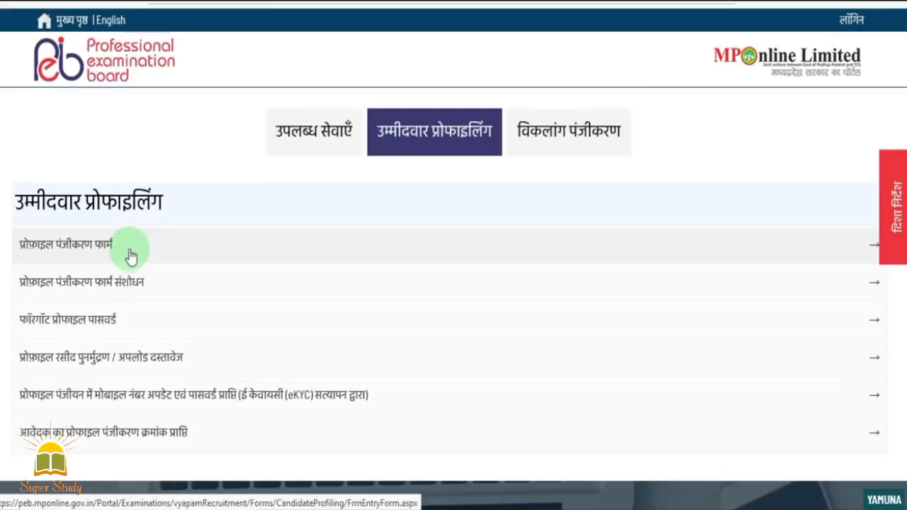
click(79, 253)
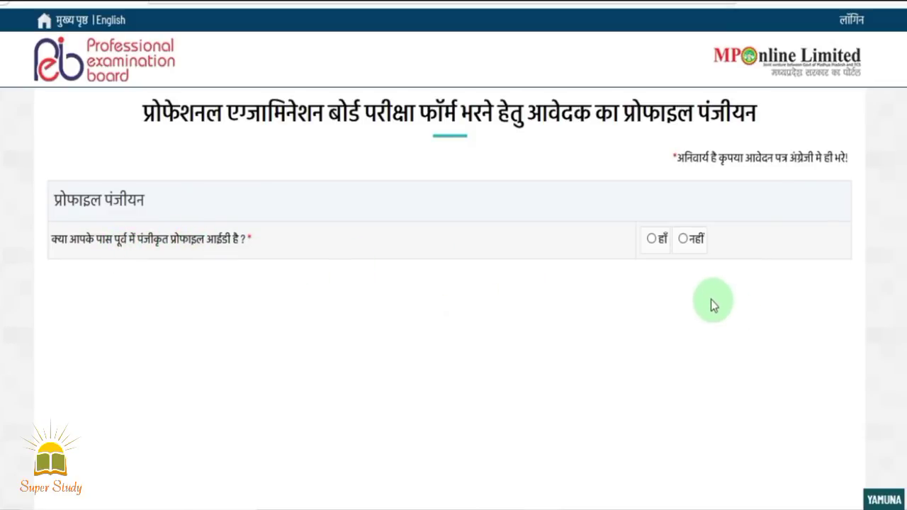
Choose नहीं for an existing profile ID, enter mobile, e-mail and captcha, and verify the OTP
click(651, 243)
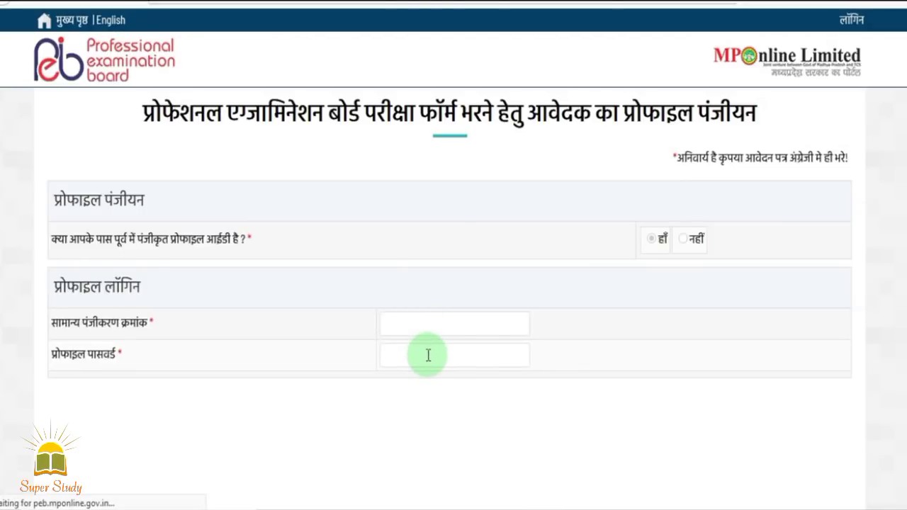
click(699, 224)
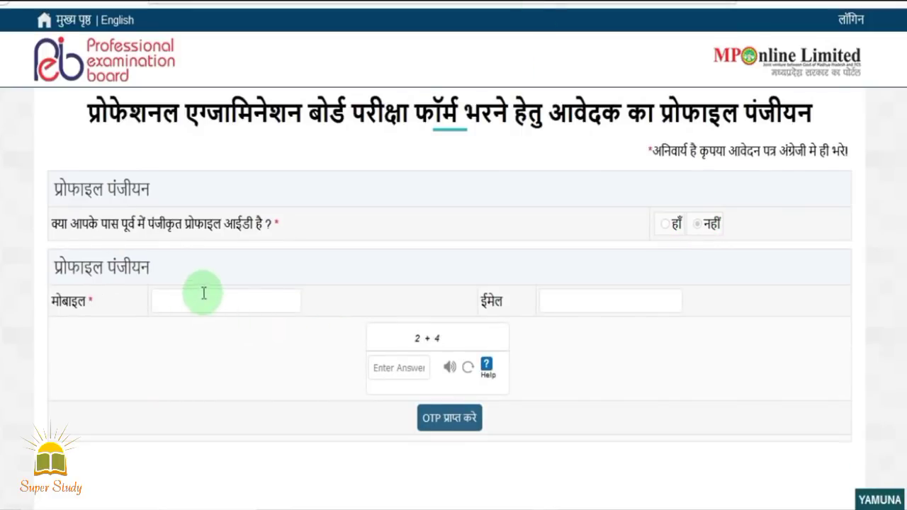
click(213, 300)
click(588, 301)
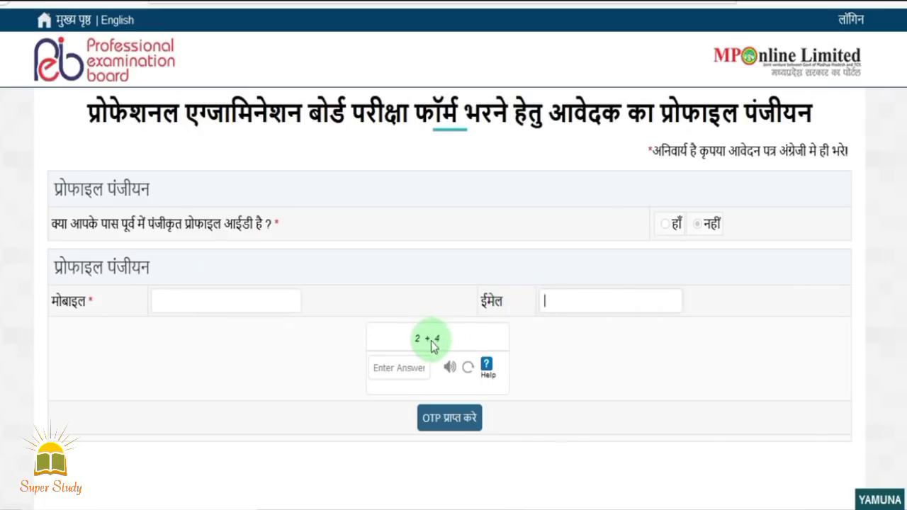
click(394, 369)
text(6)
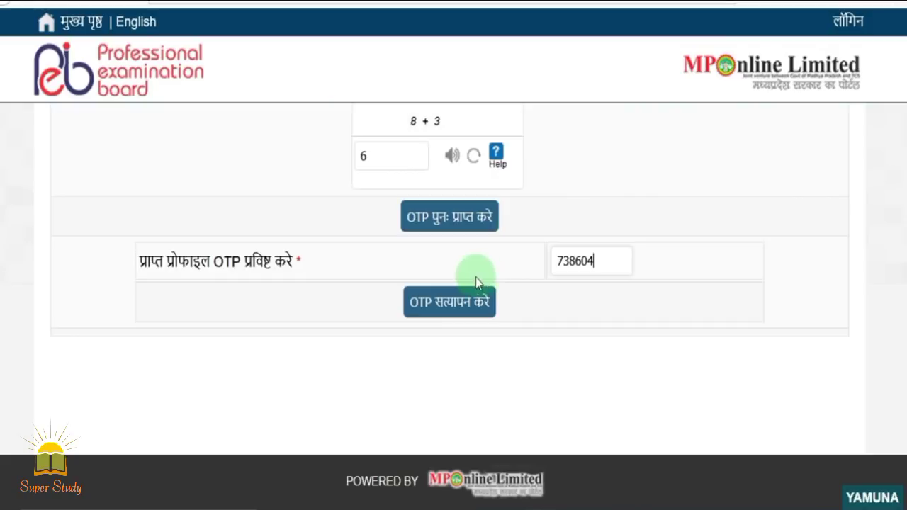
click(454, 316)
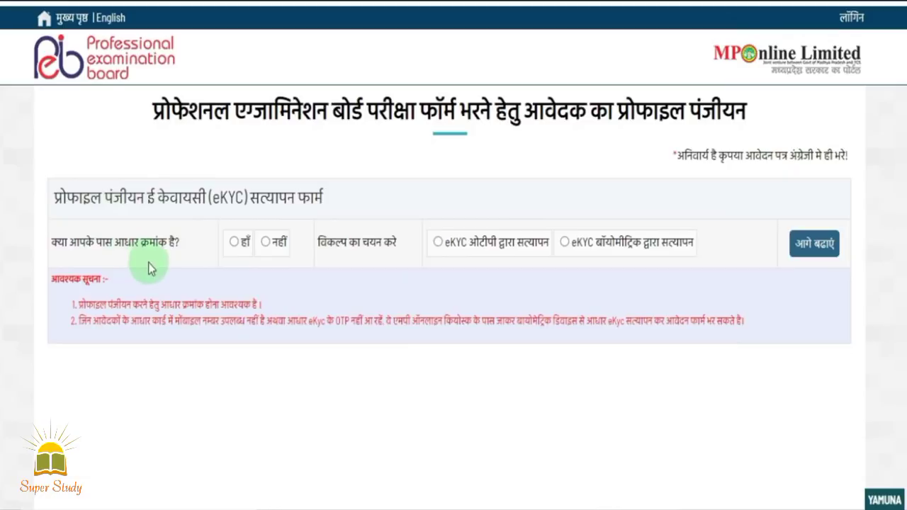
Answer हाँ for having Aadhaar and select eKYC ओटीपी द्वारा सत्यापन verification
click(234, 242)
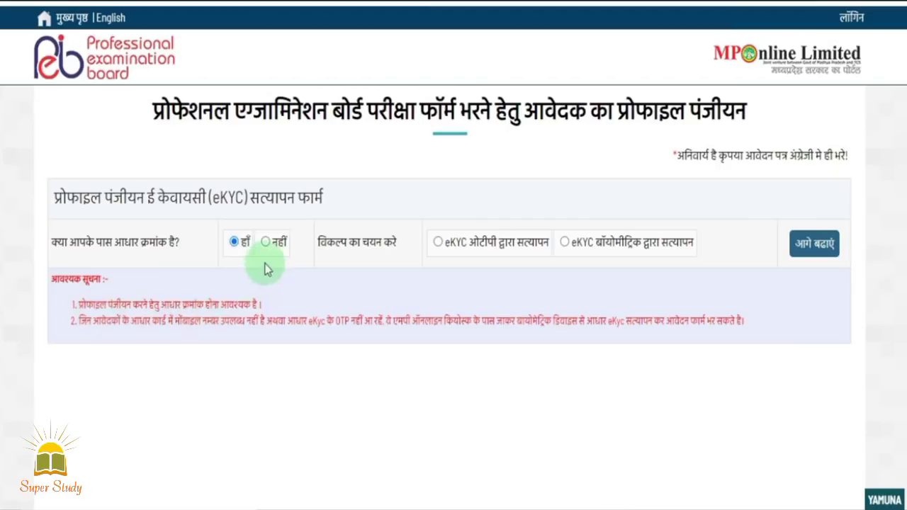
click(438, 242)
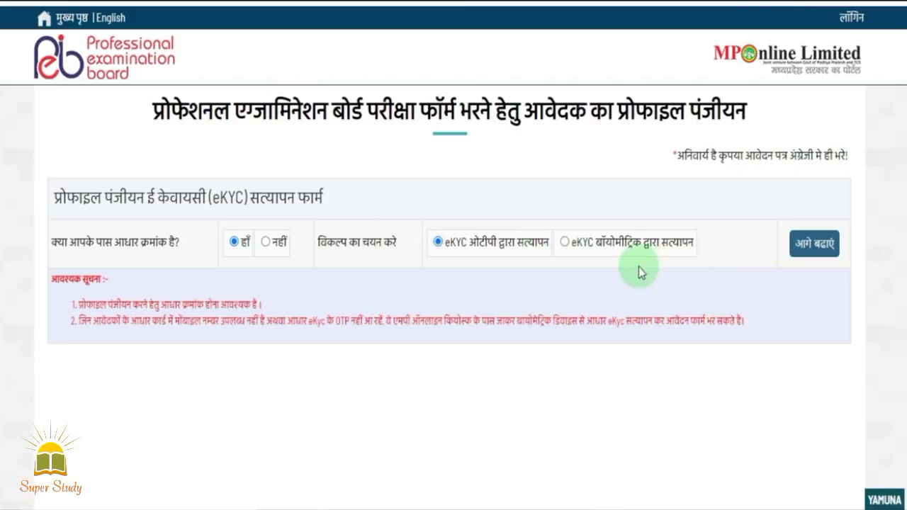
click(803, 249)
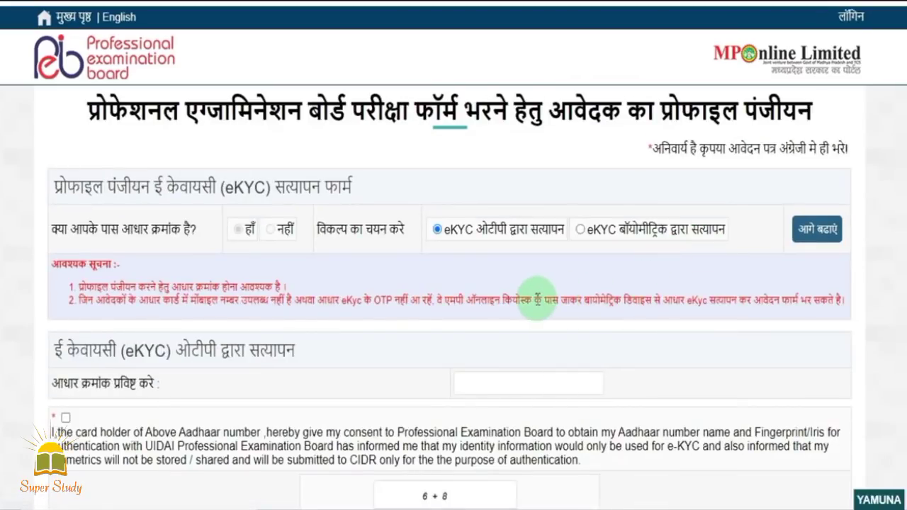
Tick the eKYC consent, answer the captcha with 14, request the eKYC OTP and fetch details
scroll(528, 296, down, 1)
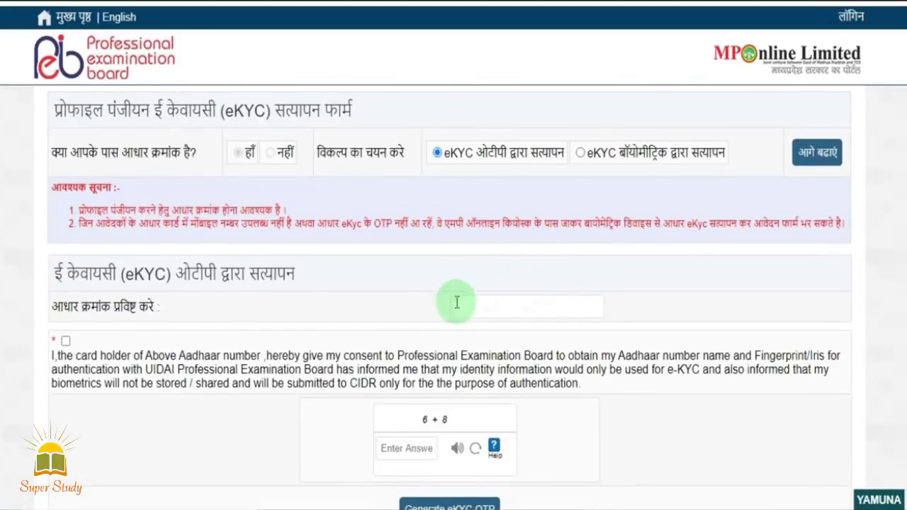
scroll(400, 267, down, 1)
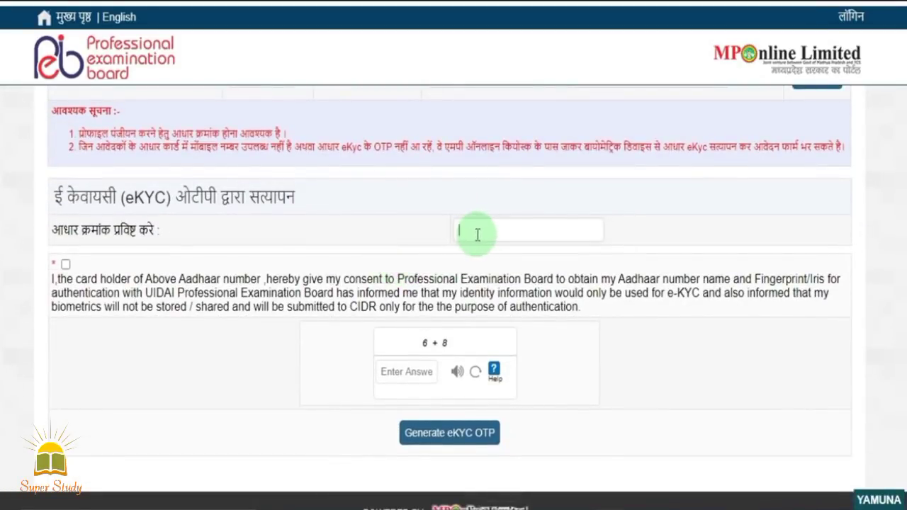
click(65, 264)
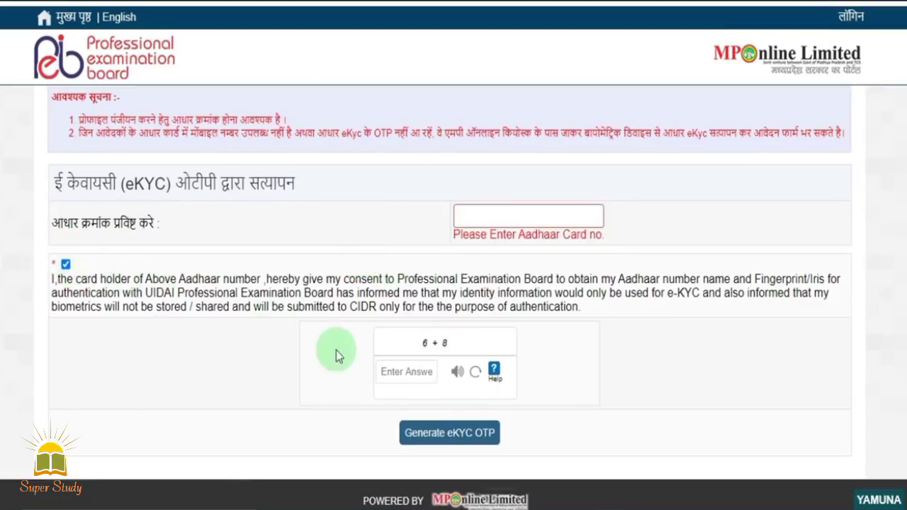
click(399, 373)
text(14)
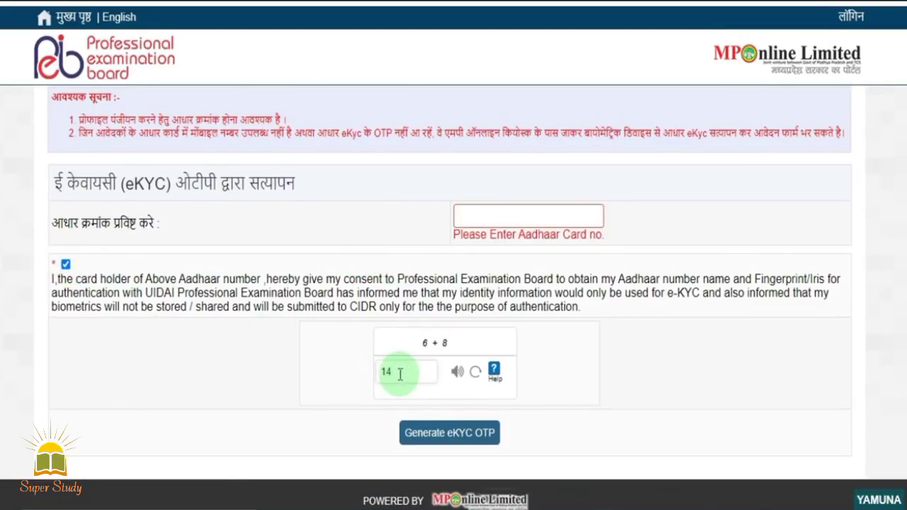
click(449, 441)
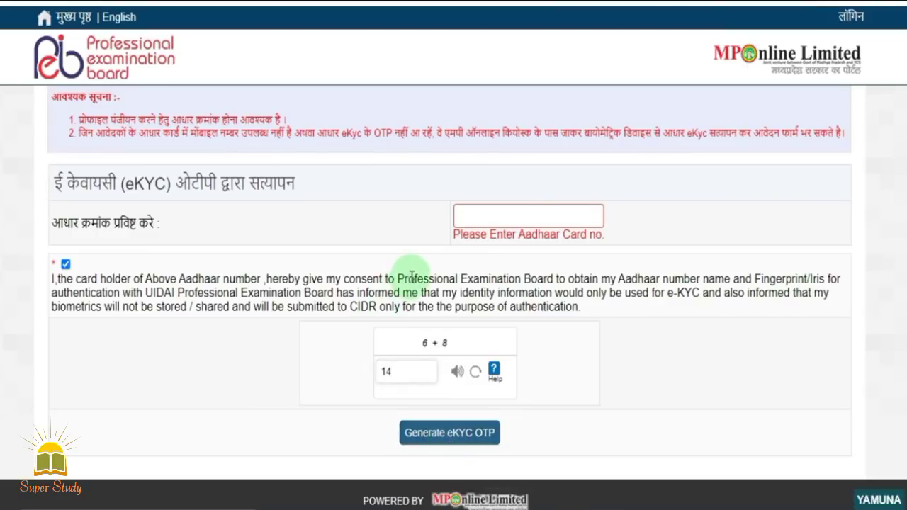
click(428, 436)
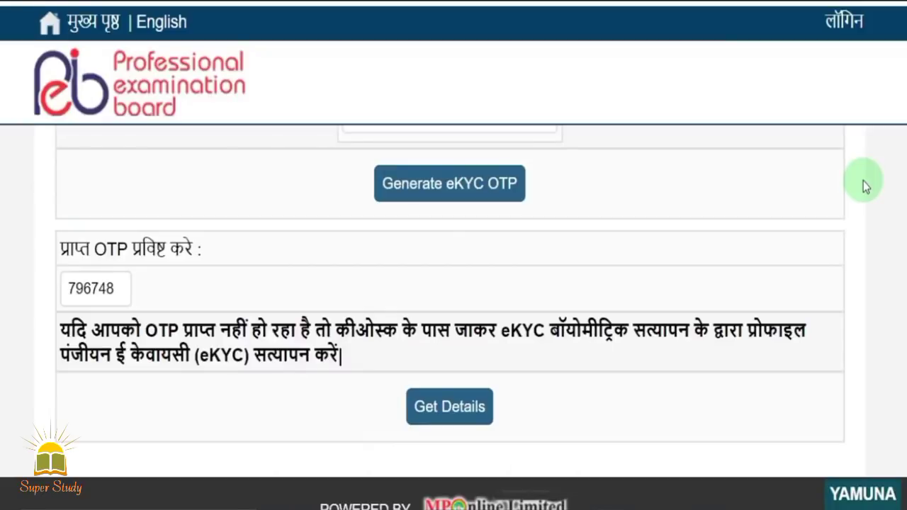
click(454, 411)
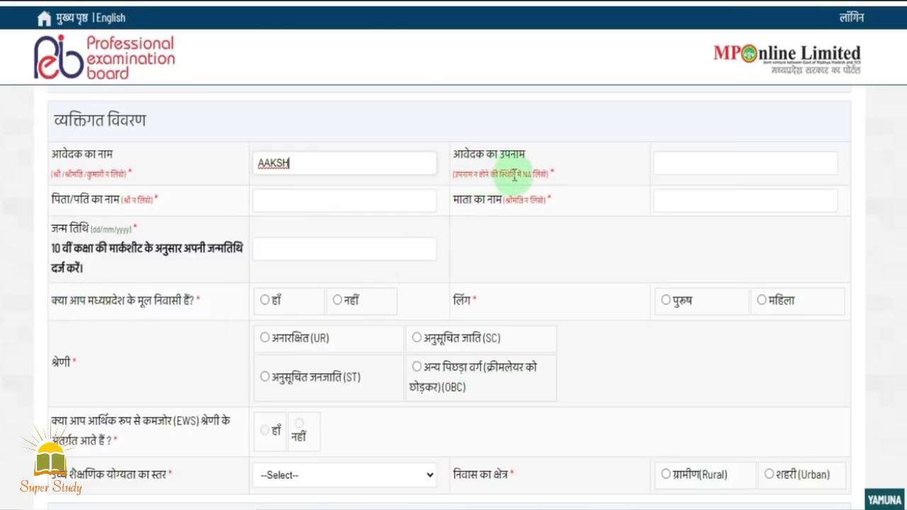
click(713, 169)
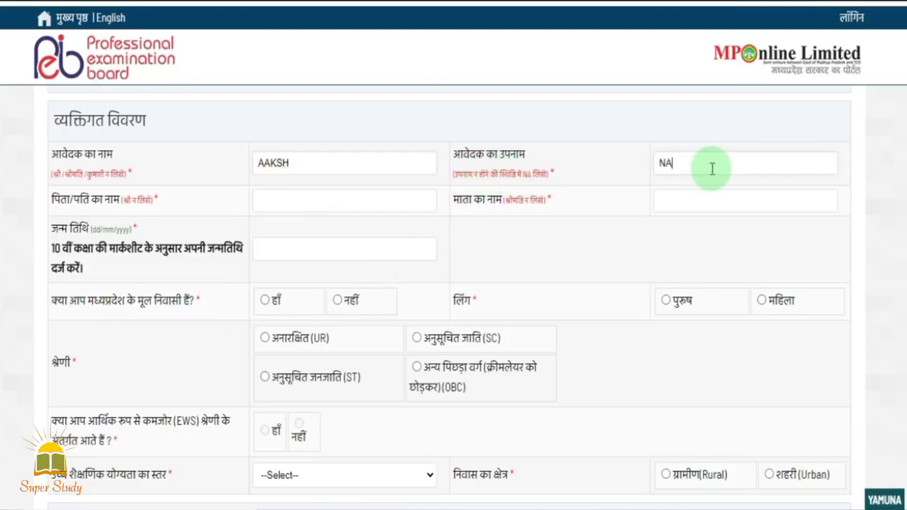
click(275, 209)
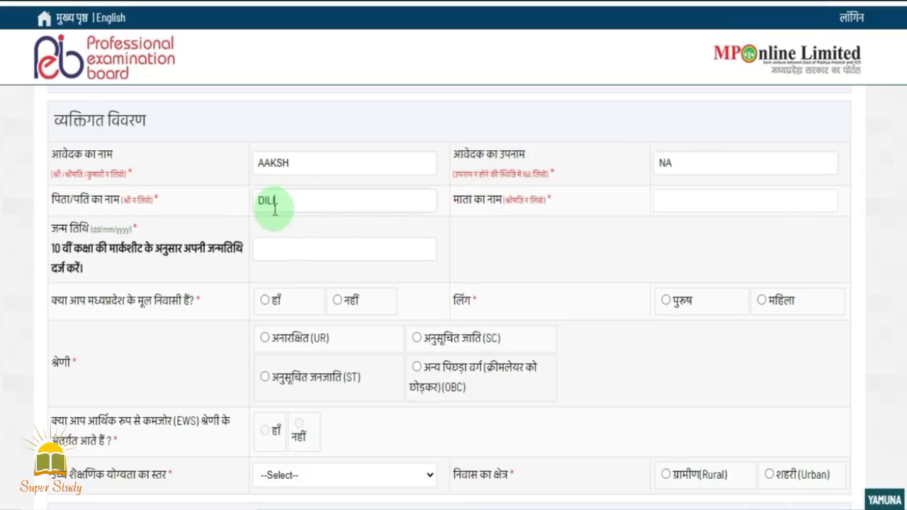
key(Tab)
text(REKHA)
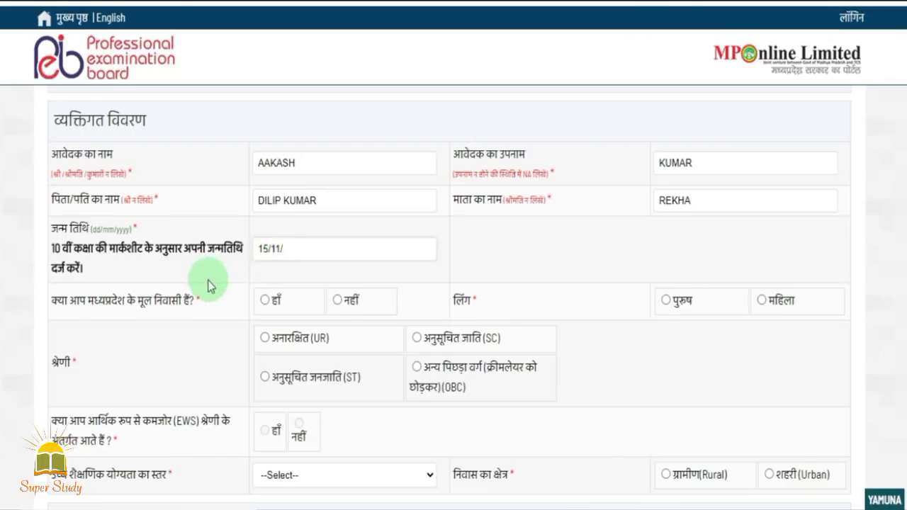
text(1996)
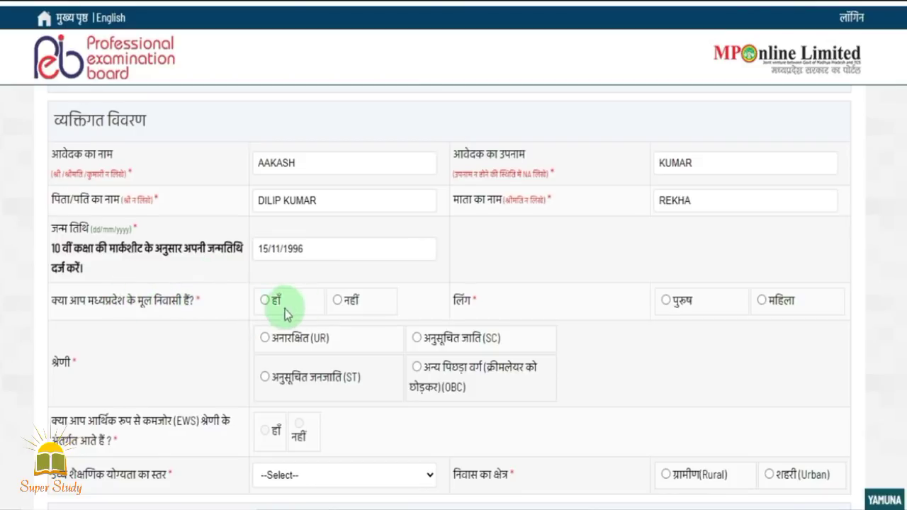
Set MP domicile to नहीं, category to अनारक्षित (UR) and gender to पुरुष
click(264, 300)
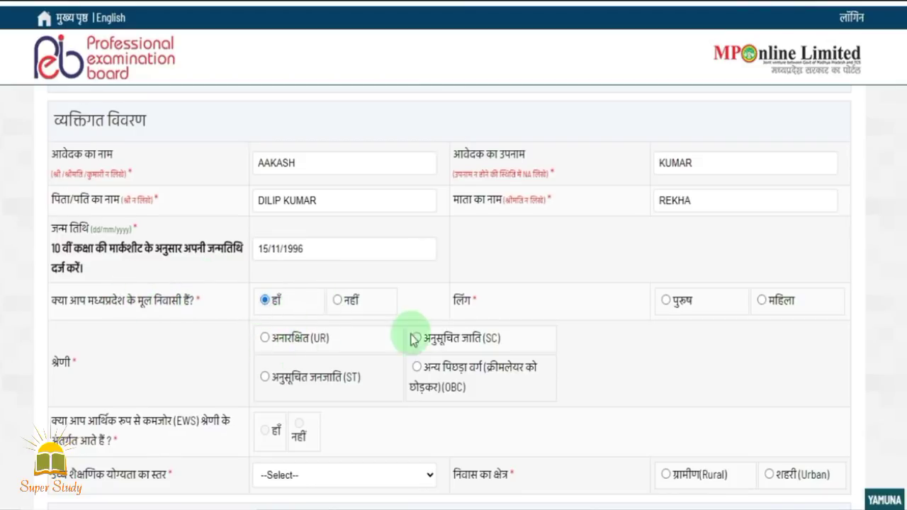
click(266, 379)
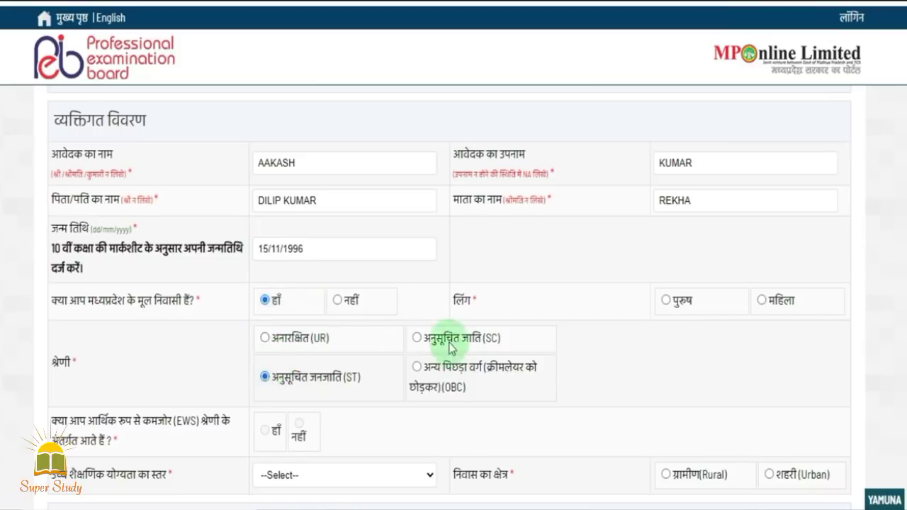
click(416, 338)
click(417, 367)
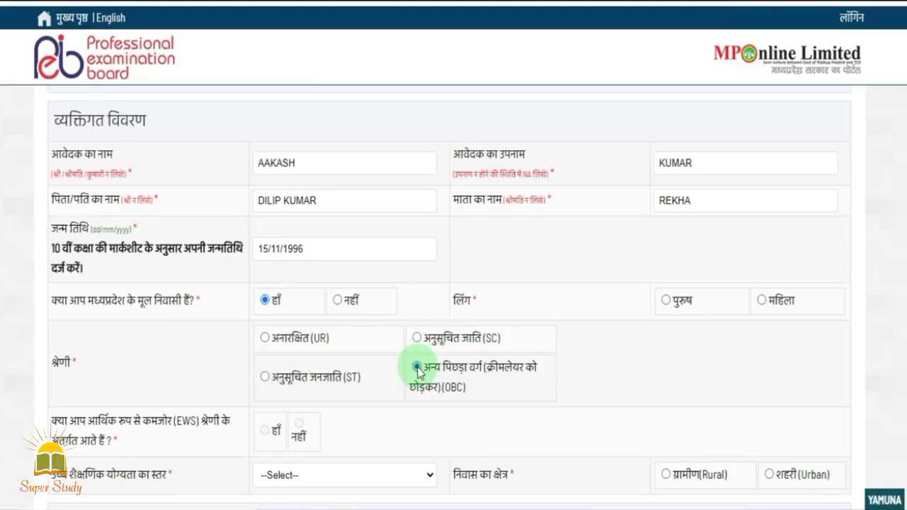
click(338, 302)
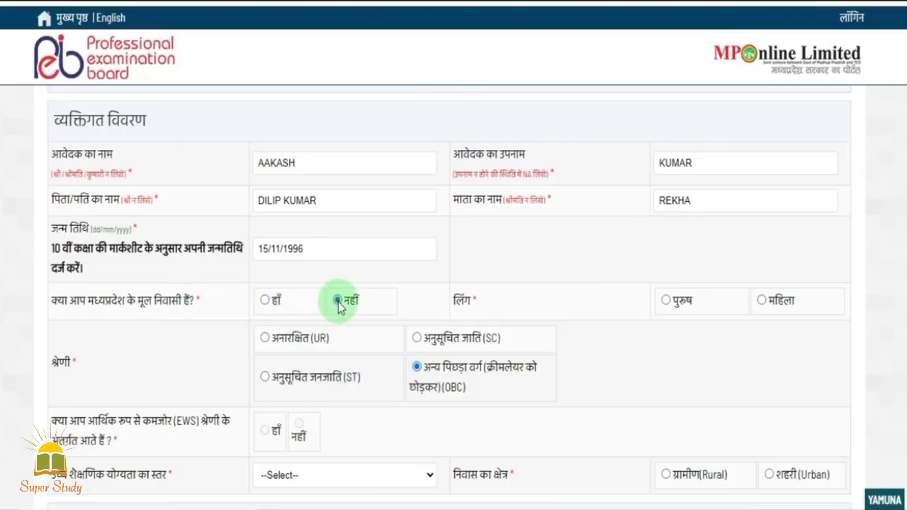
click(265, 341)
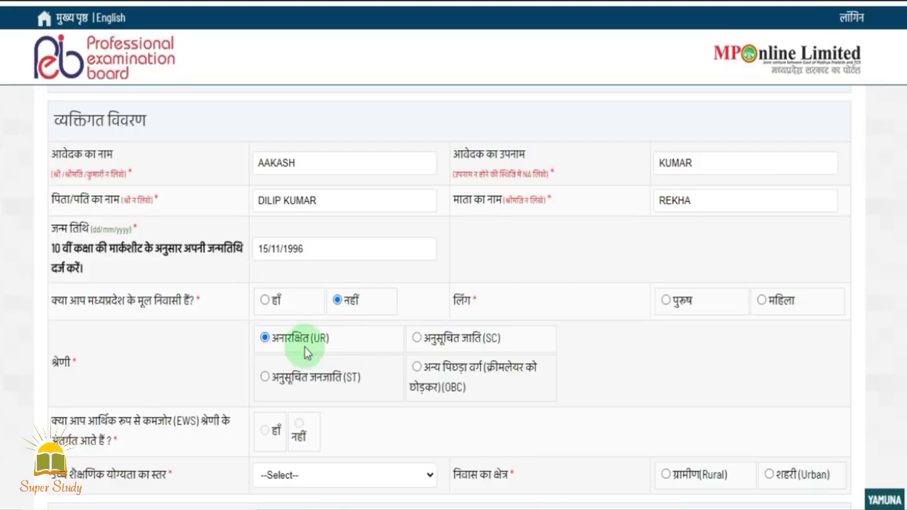
click(667, 303)
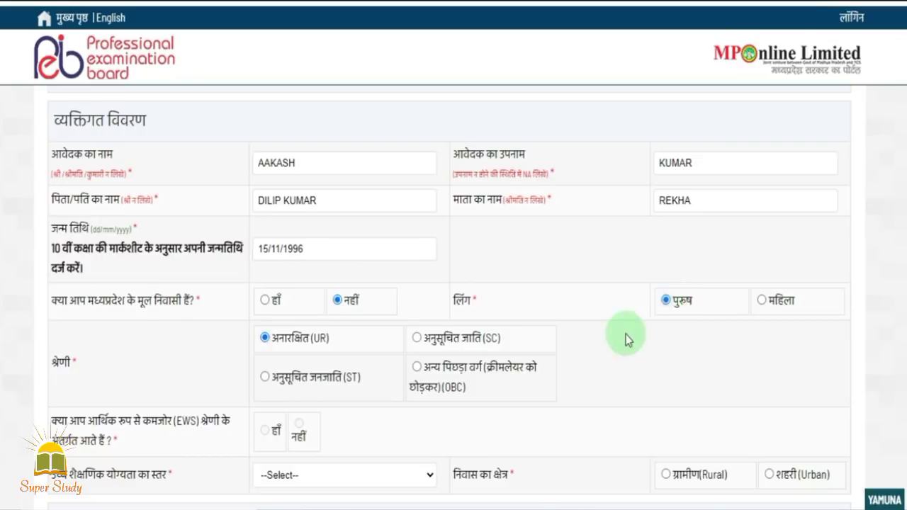
scroll(615, 347, down, 1)
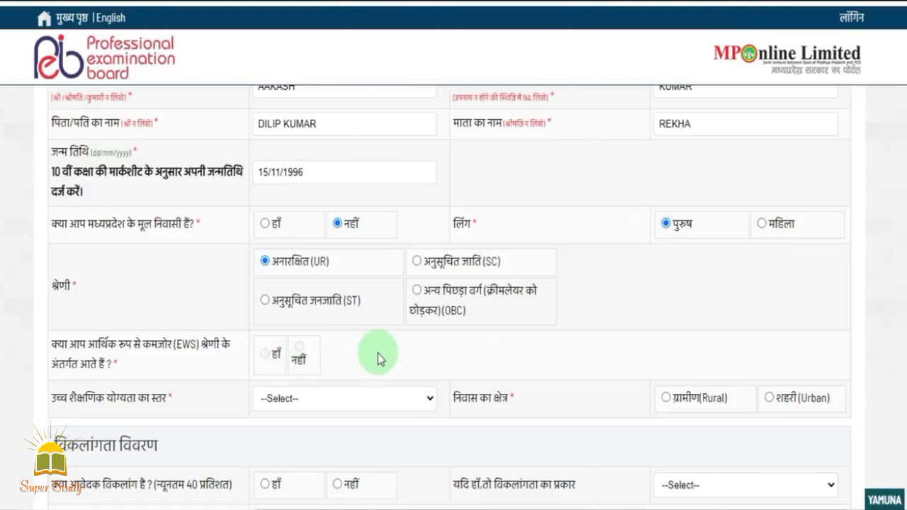
Choose स्नातक(UG) qualification, शहरी(Urban) residence and नहीं for disability
click(362, 399)
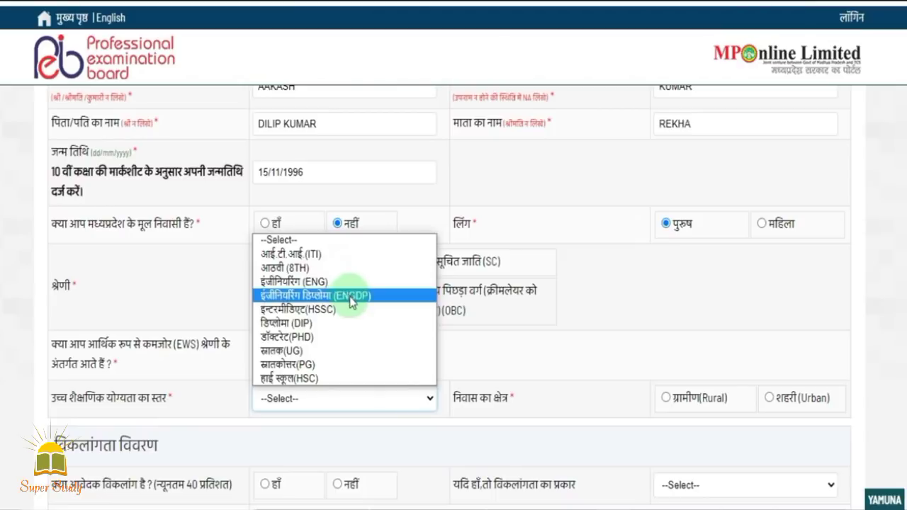
click(315, 350)
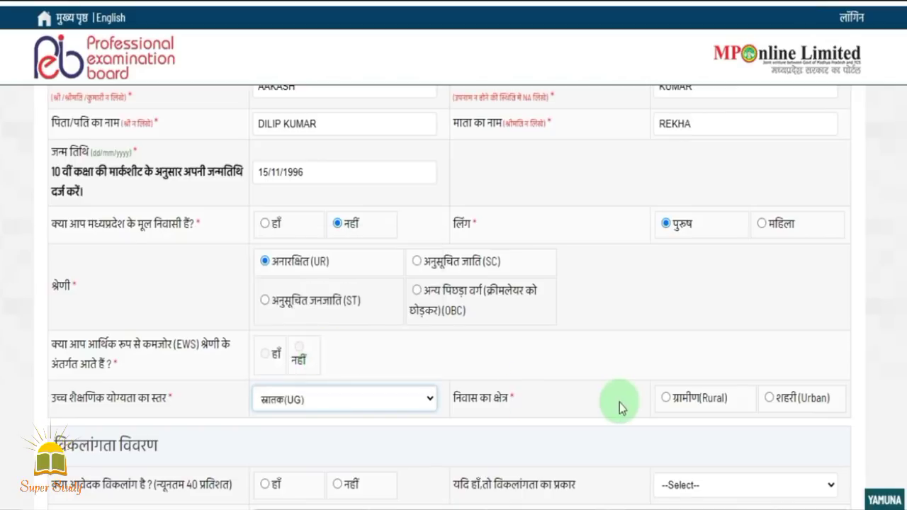
scroll(619, 402, down, 1)
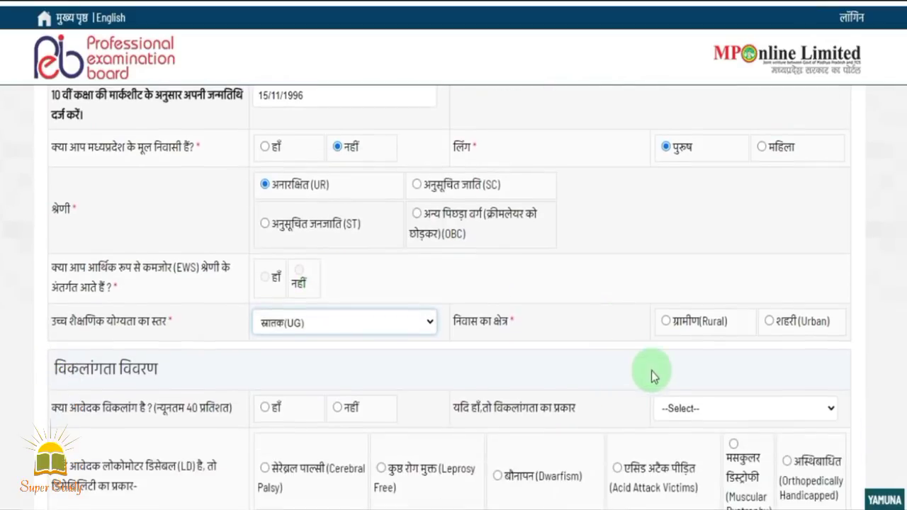
click(768, 320)
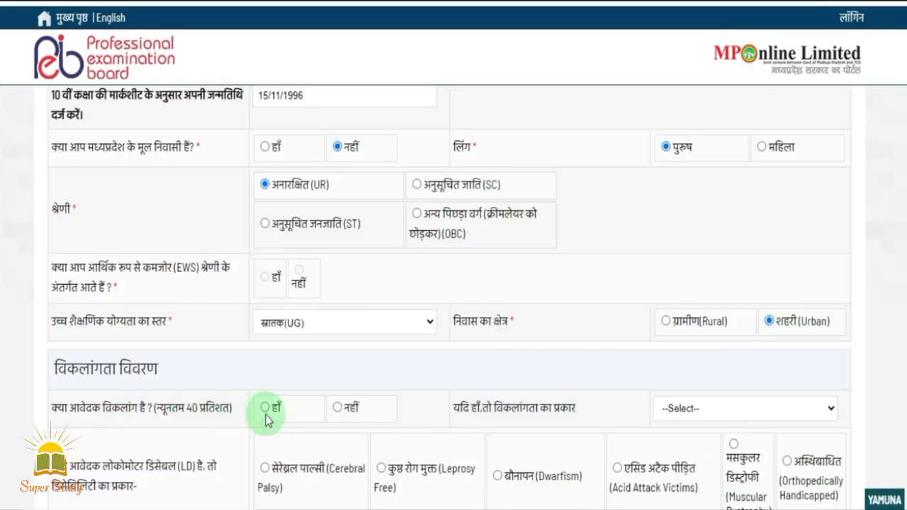
click(338, 409)
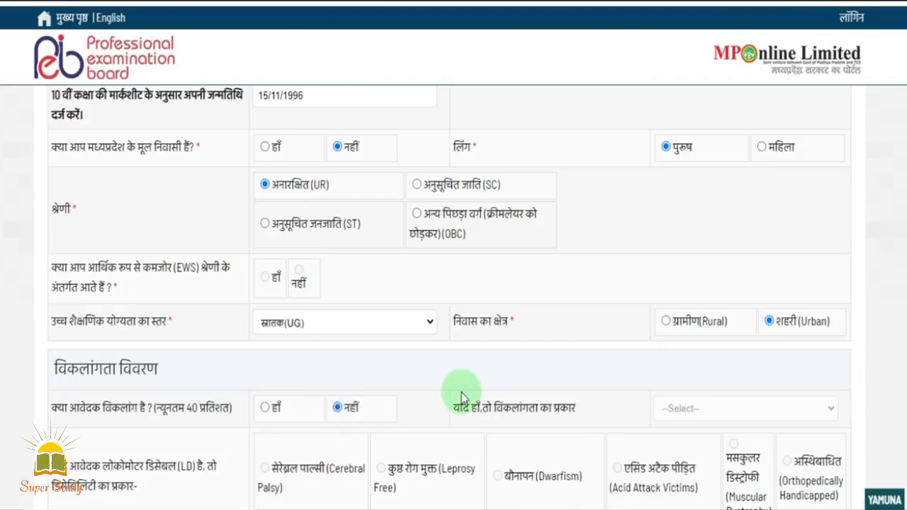
scroll(462, 395, down, 3)
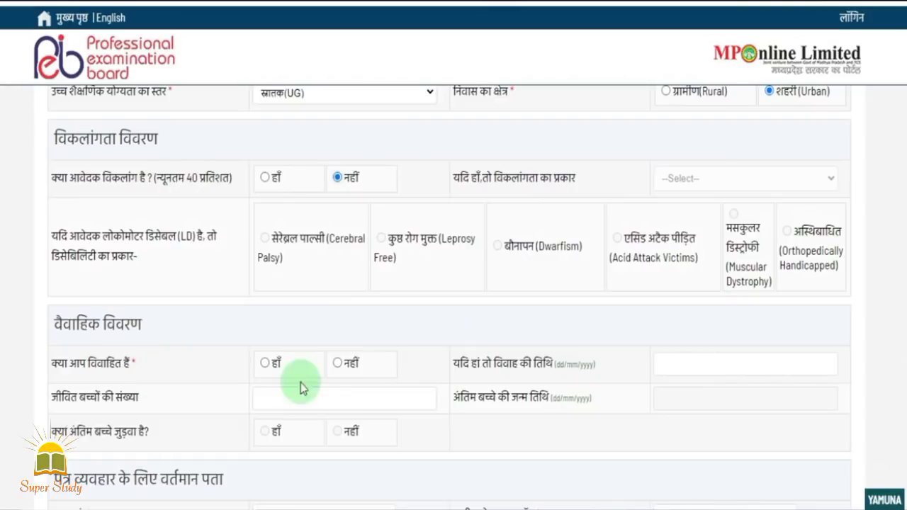
Set the marital status answer to नहीं in the marital details section
click(267, 364)
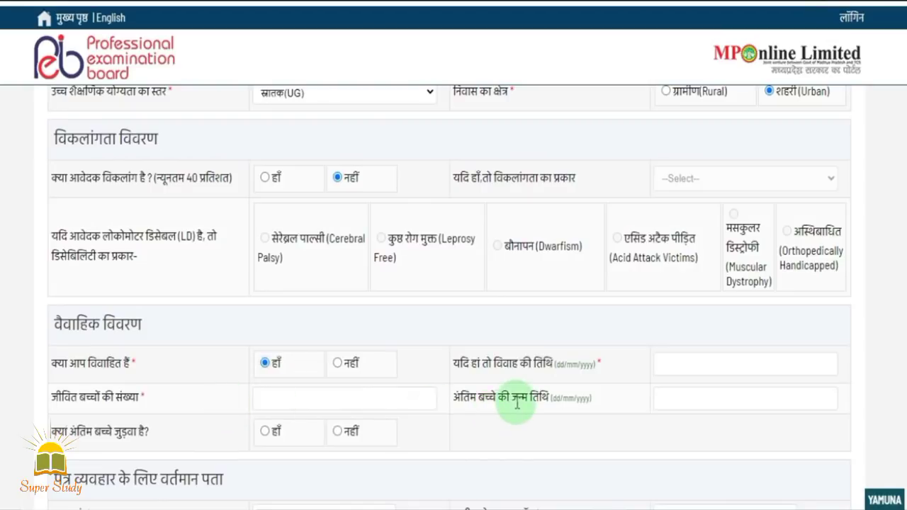
click(337, 363)
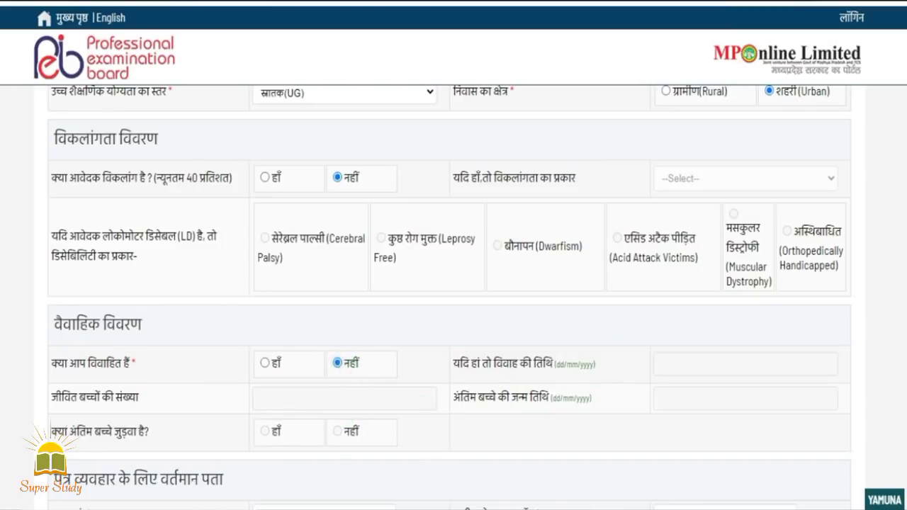
scroll(591, 283, down, 3)
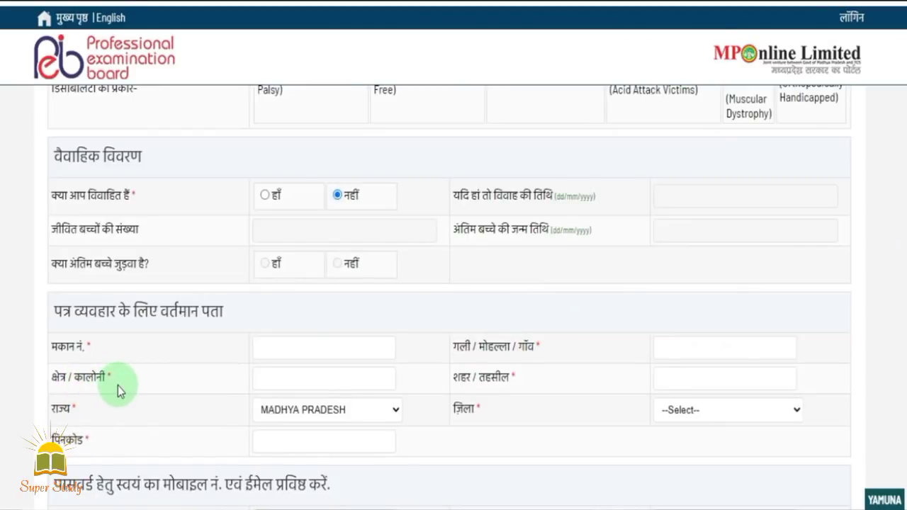
click(320, 353)
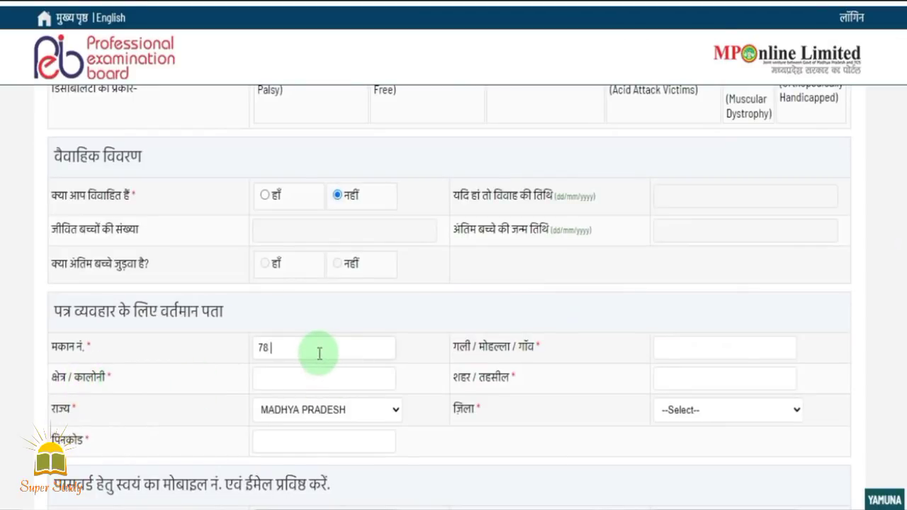
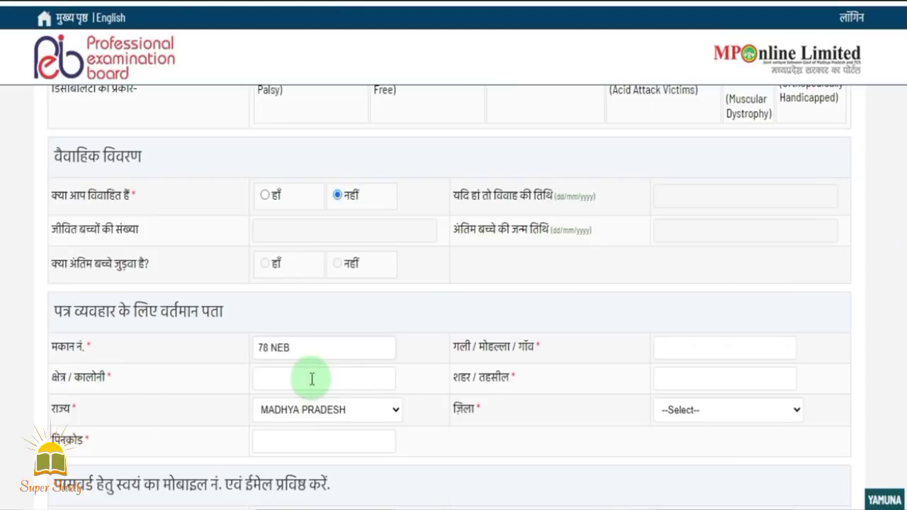
click(312, 379)
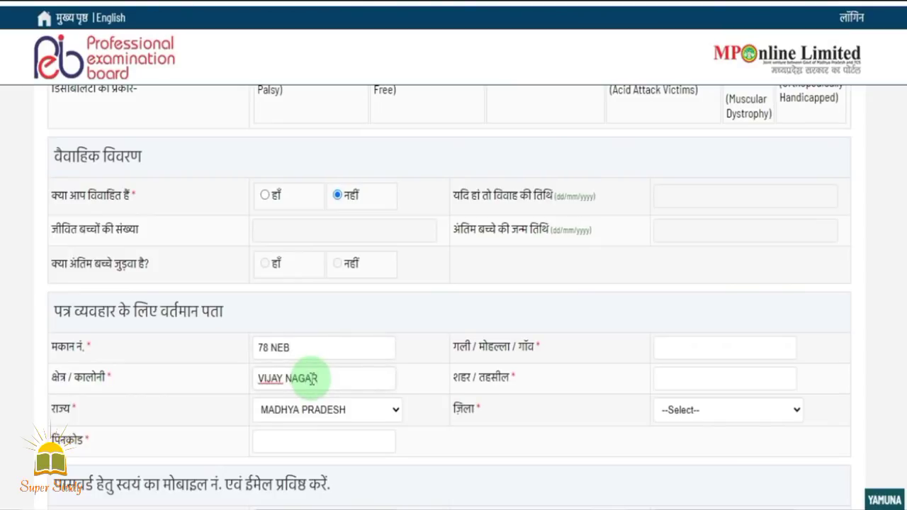
click(391, 410)
drag(415, 263, 421, 331)
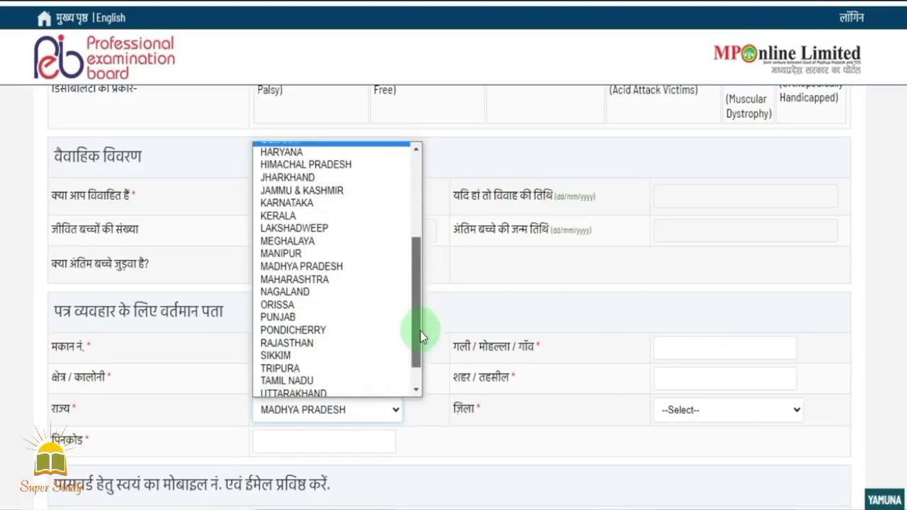
scroll(420, 331, down, 1)
click(340, 320)
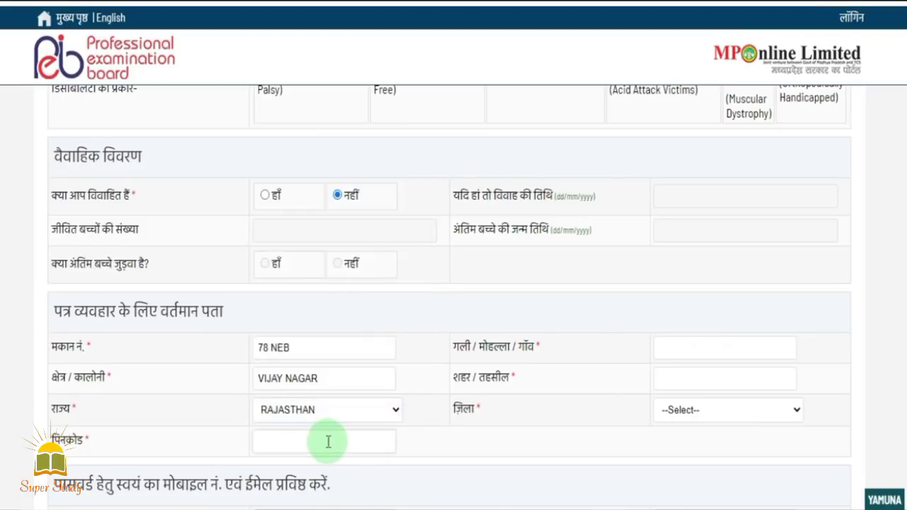
Enter pincode 301001 and ALWAR as both the street/village and the city/tehsil
click(328, 442)
text(301001)
click(706, 354)
text(ALWAR)
click(698, 375)
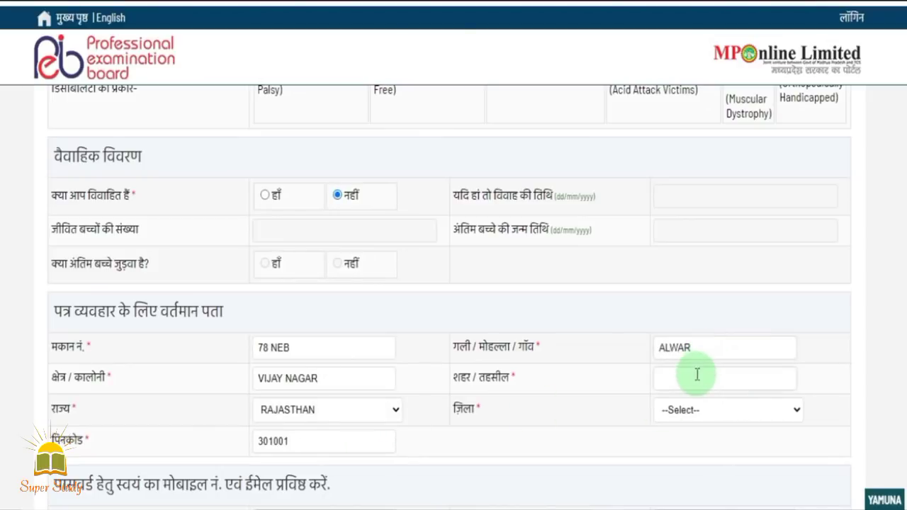
text(ALWAR)
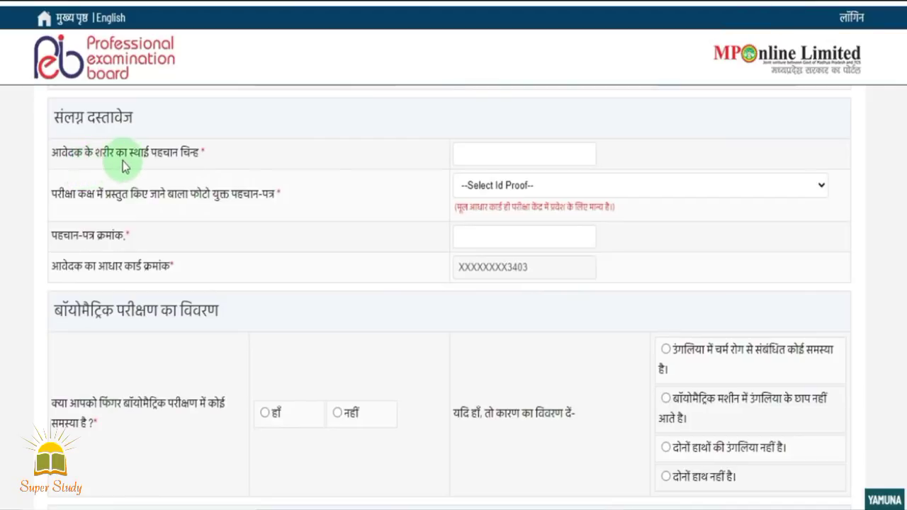
Enter identification mark NO MARK and select आधार कार्ड as the photo ID proof
click(460, 155)
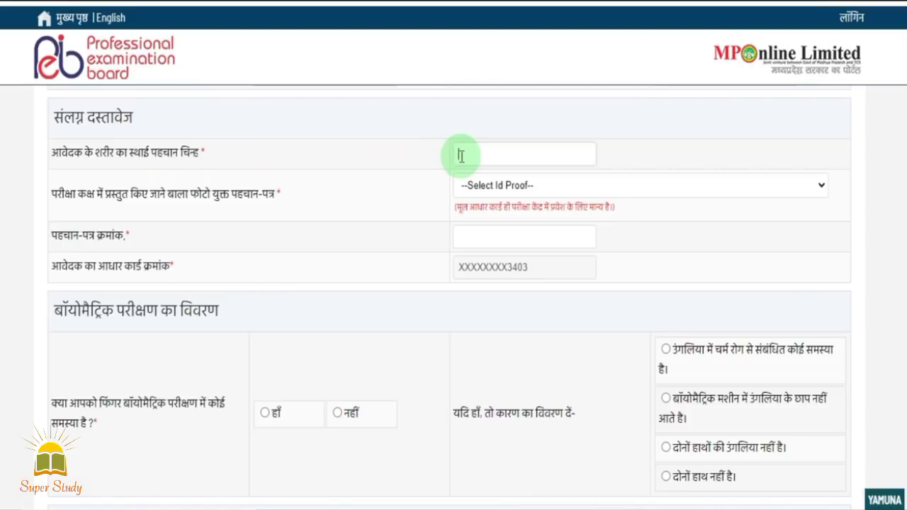
text(NO MARK)
click(473, 186)
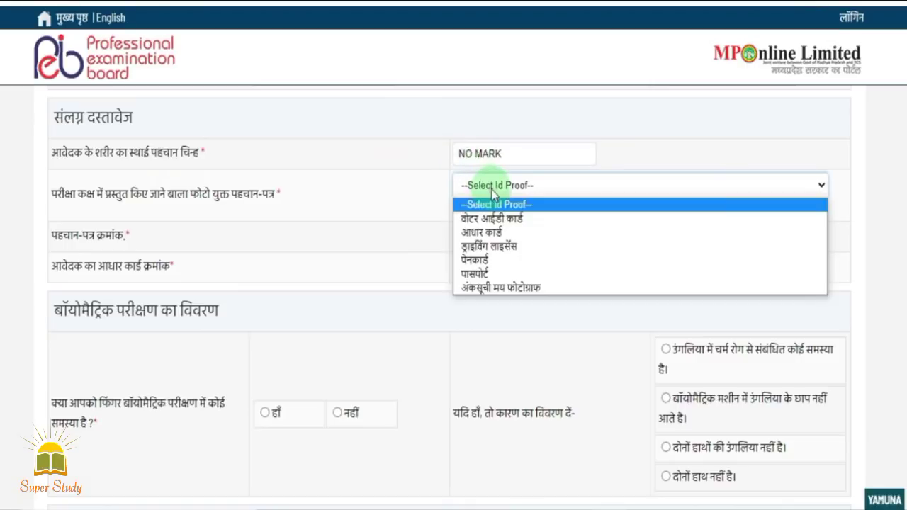
click(508, 232)
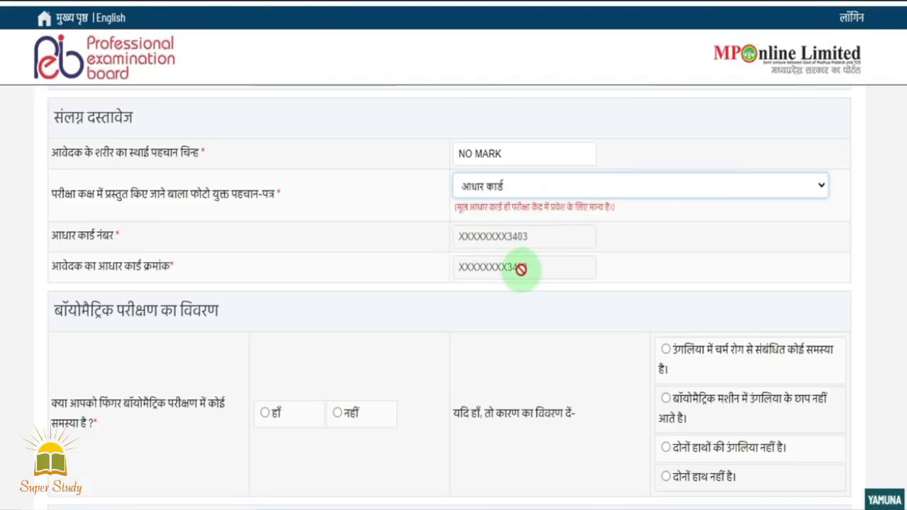
scroll(450, 298, down, 3)
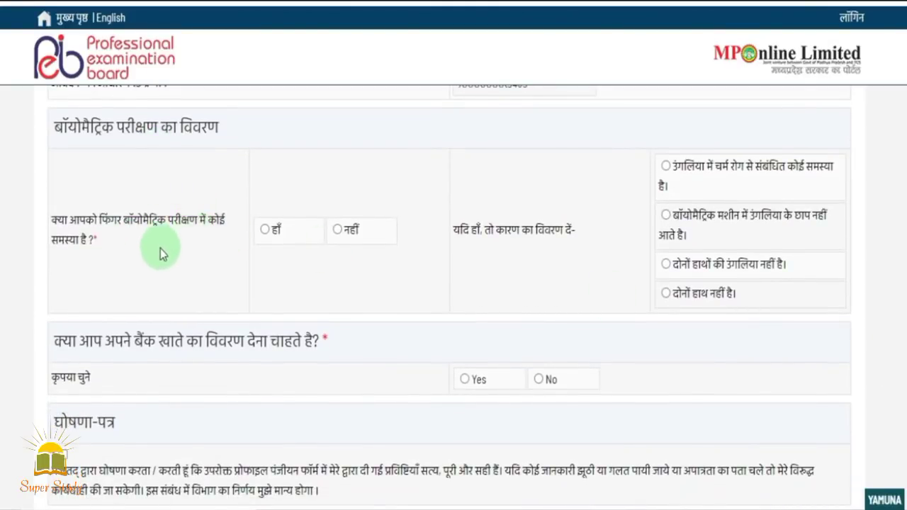
Answer नहीं for biometric issues and Yes for bank details, and choose Enter IFSC Code
click(337, 230)
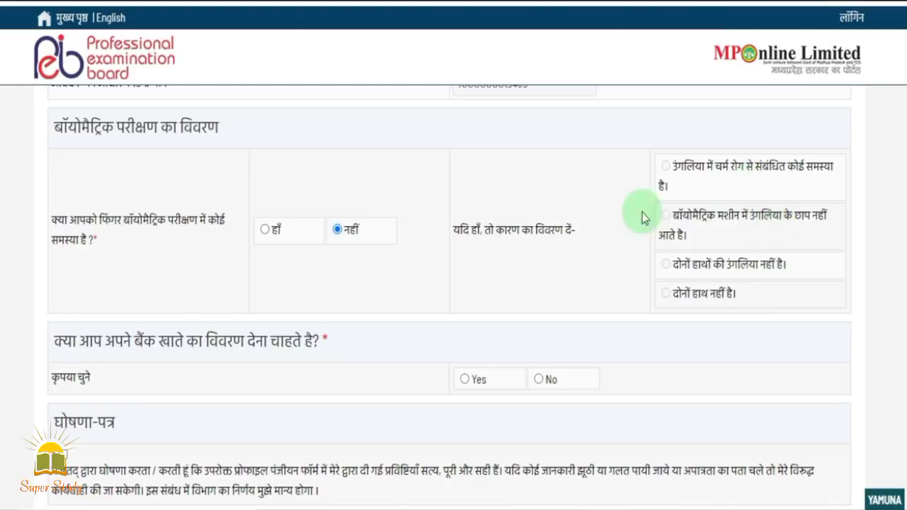
scroll(202, 266, down, 3)
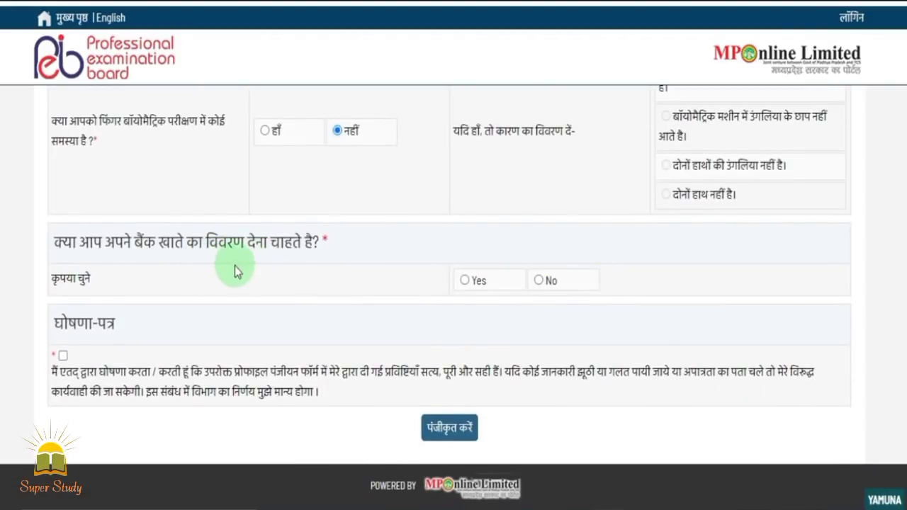
click(464, 281)
scroll(377, 331, up, 2)
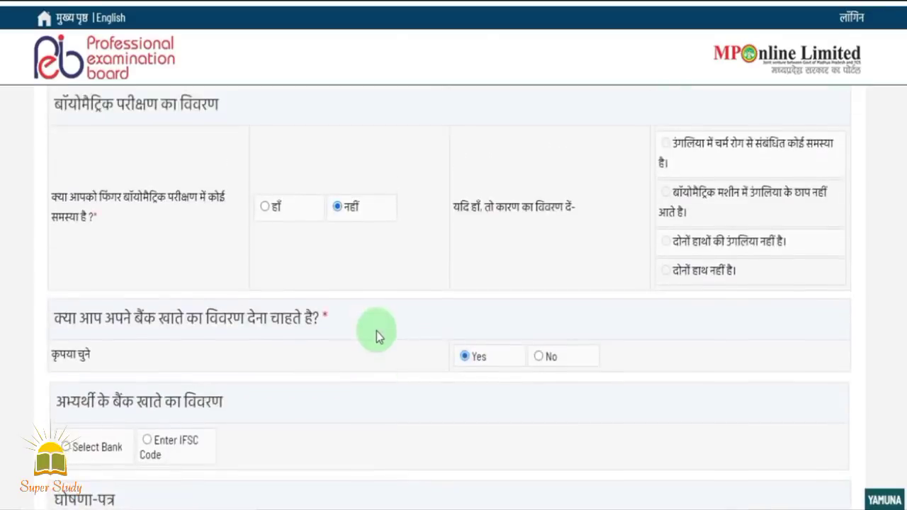
scroll(376, 331, down, 2)
click(147, 365)
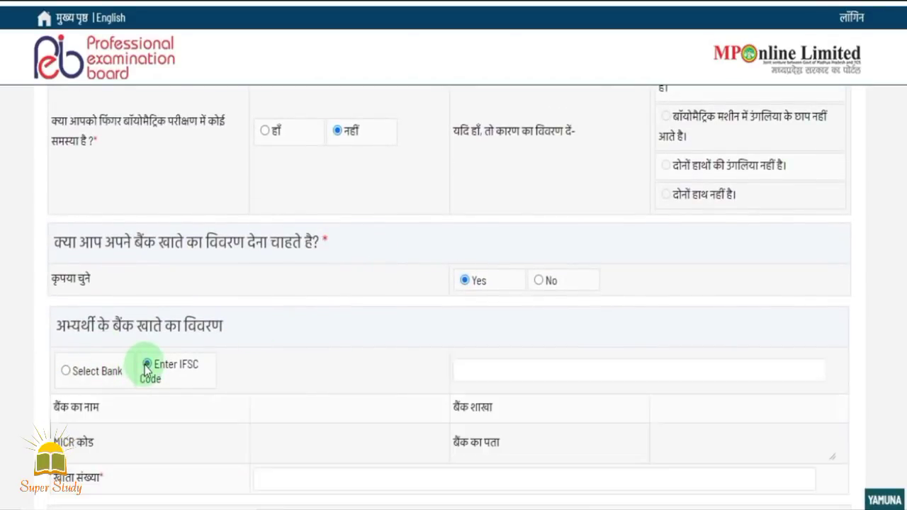
scroll(394, 416, down, 2)
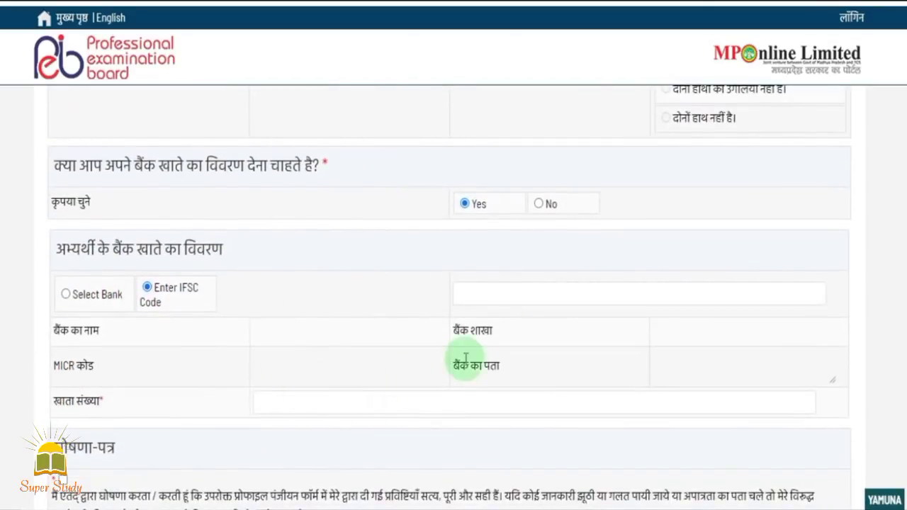
click(513, 296)
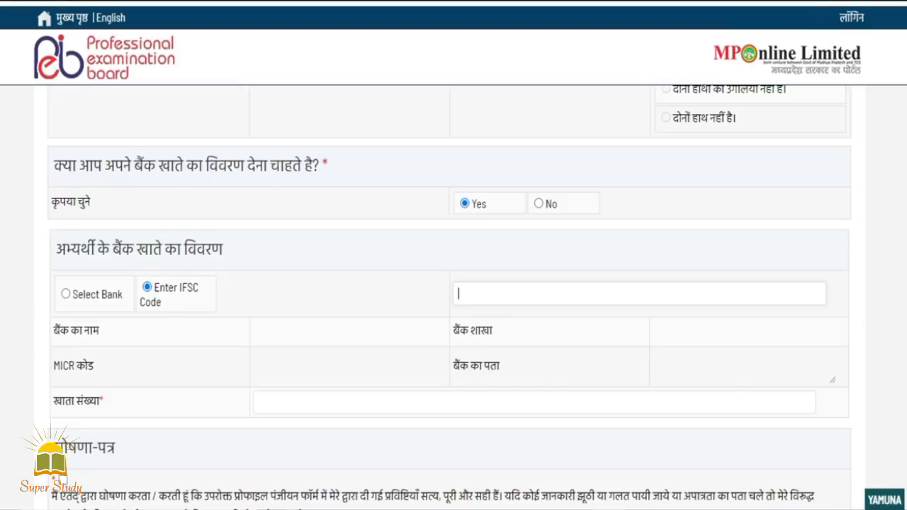
scroll(71, 397, down, 2)
Tick the घोषणा-पत्र declaration and submit with पंजीकृत करें
click(63, 356)
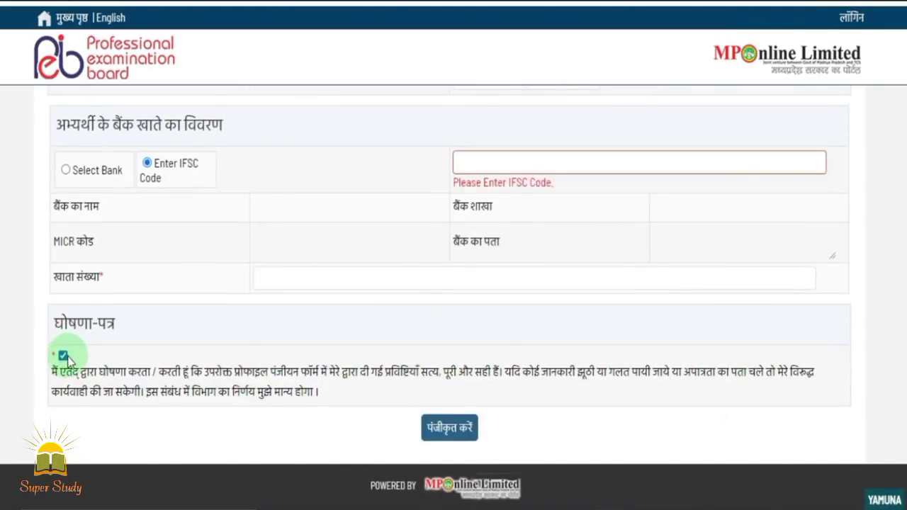
click(448, 439)
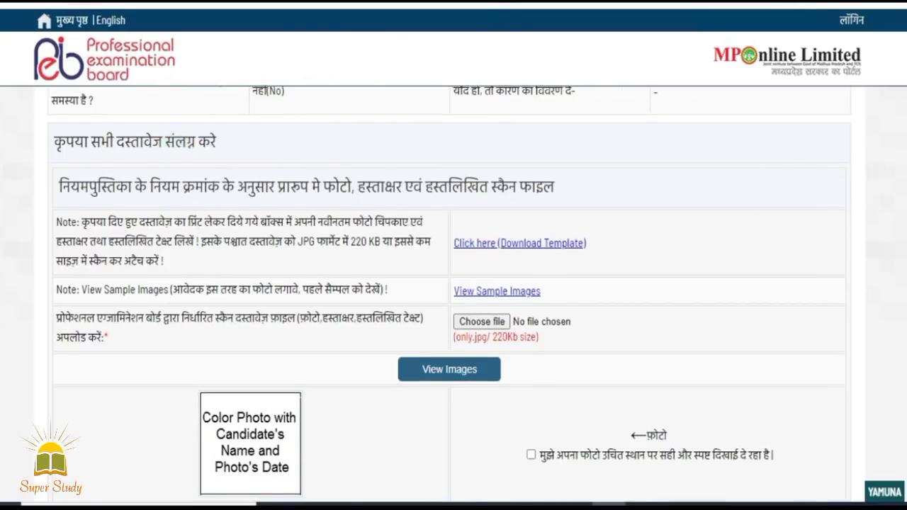
scroll(229, 158, down, 1)
scroll(449, 294, down, 1)
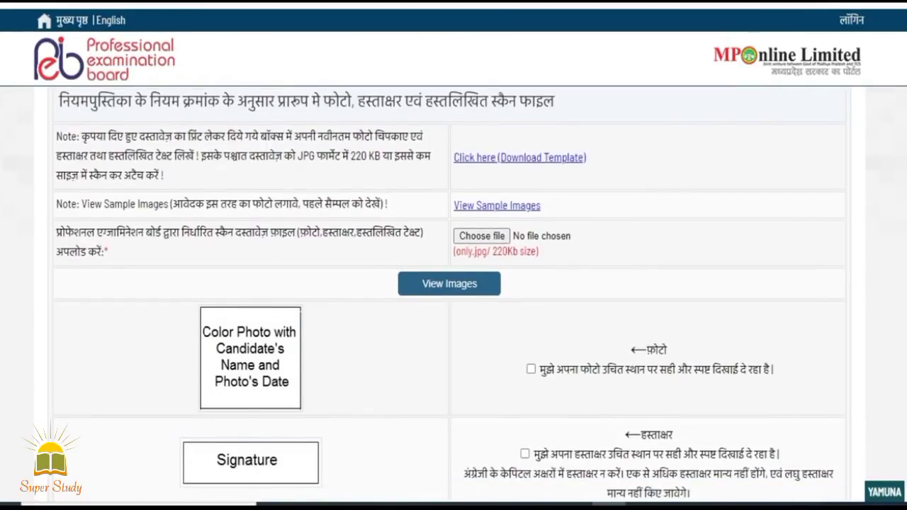
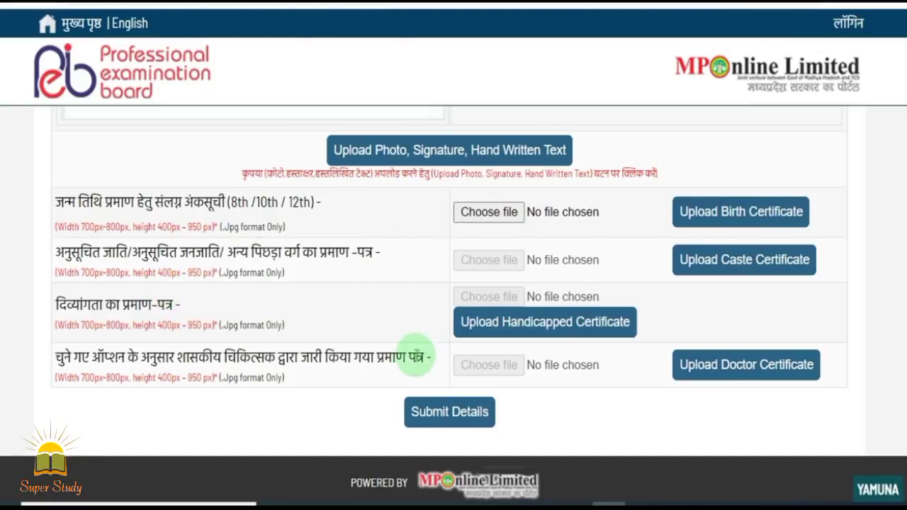
Save the profile and uploaded documents with Submit Details
click(423, 415)
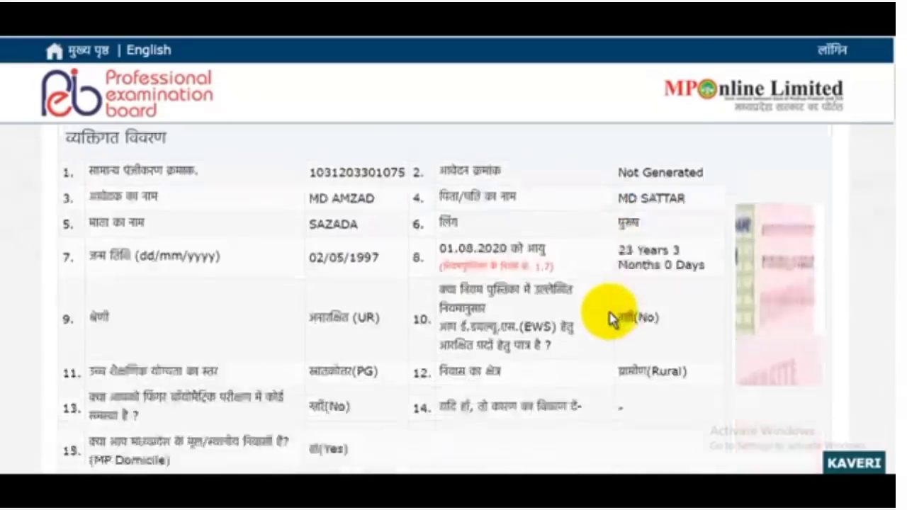
Scroll through the pre-filled profile details of the application form down to section 34
scroll(611, 319, down, 3)
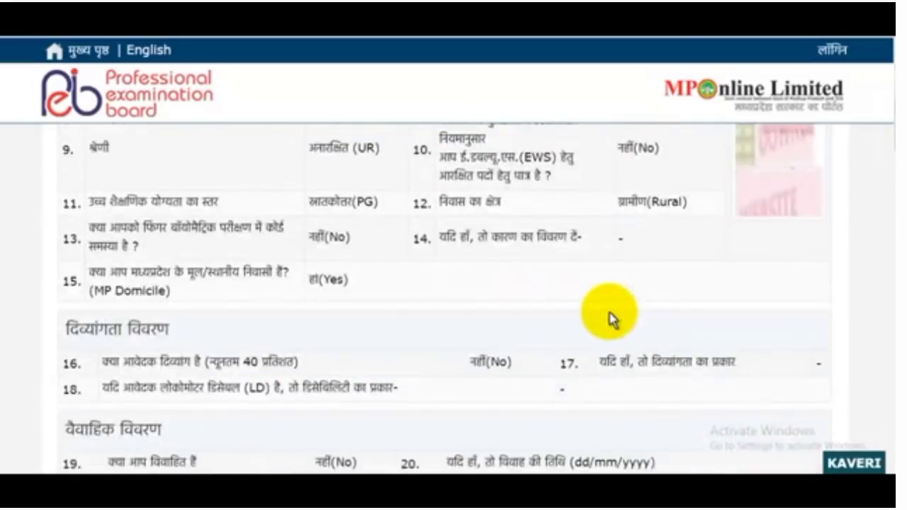
scroll(611, 319, down, 12)
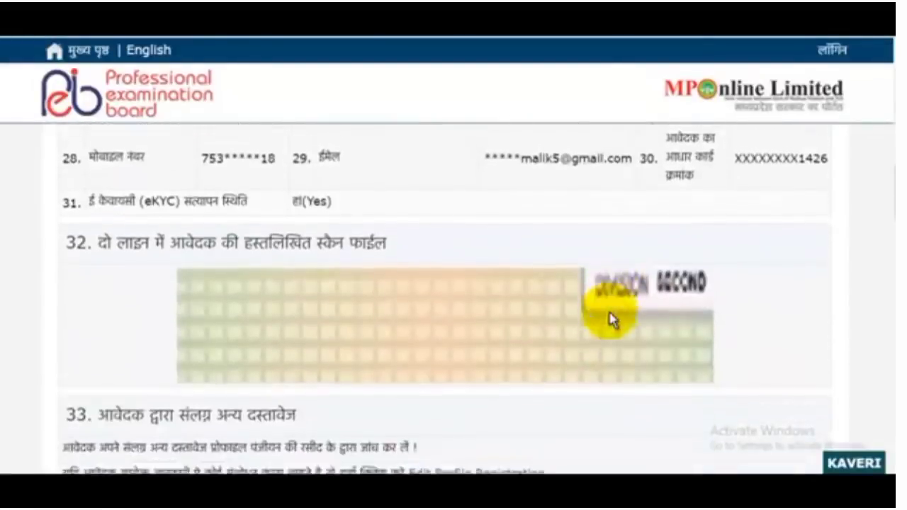
scroll(609, 316, down, 3)
scroll(606, 312, up, 3)
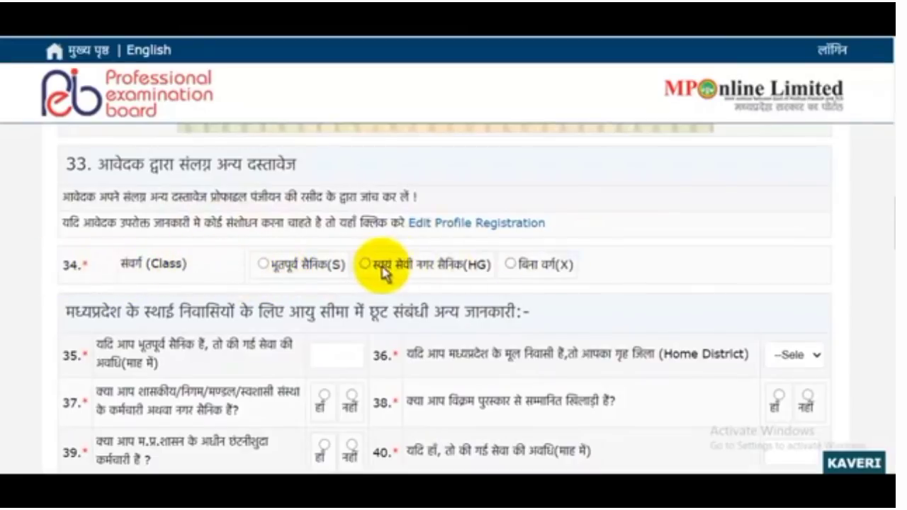
Set the class to बिना वर्ग (X) and choose BHOPAL as the home district
click(511, 265)
scroll(513, 266, up, 1)
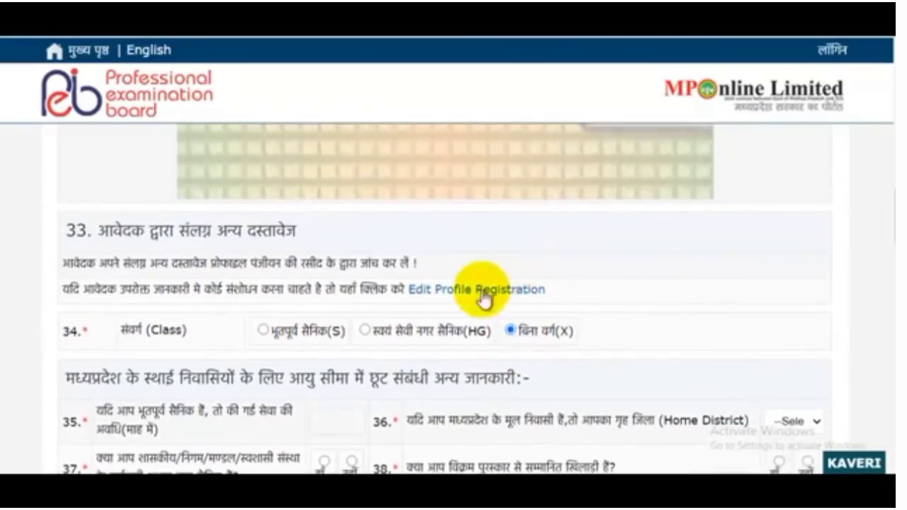
scroll(496, 298, up, 2)
scroll(411, 328, down, 5)
scroll(411, 328, up, 2)
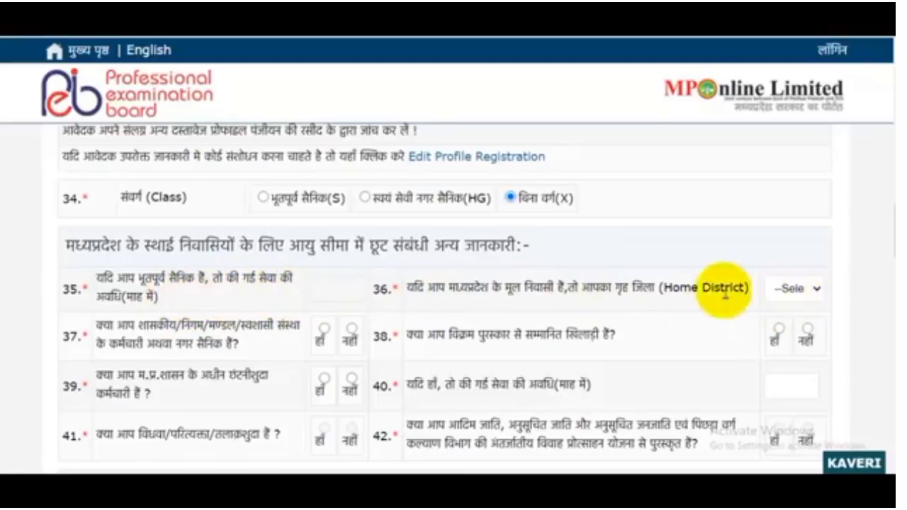
click(783, 298)
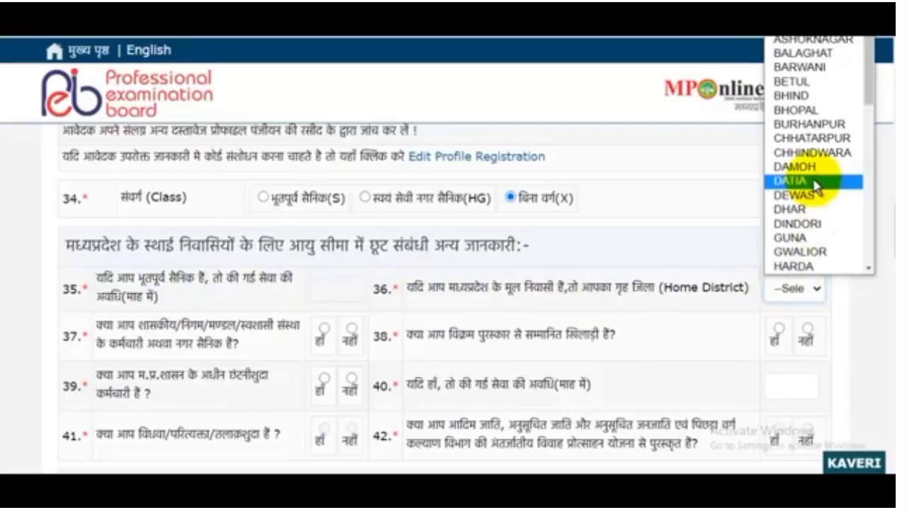
click(315, 292)
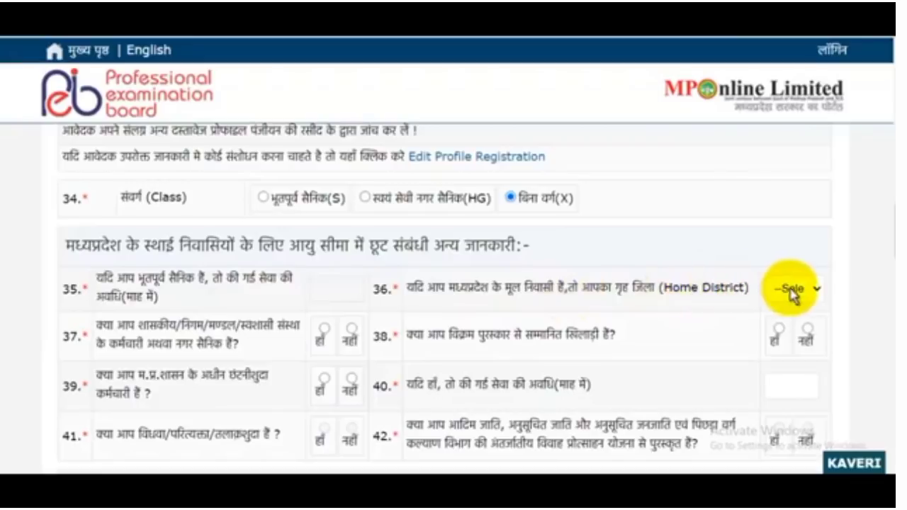
click(794, 288)
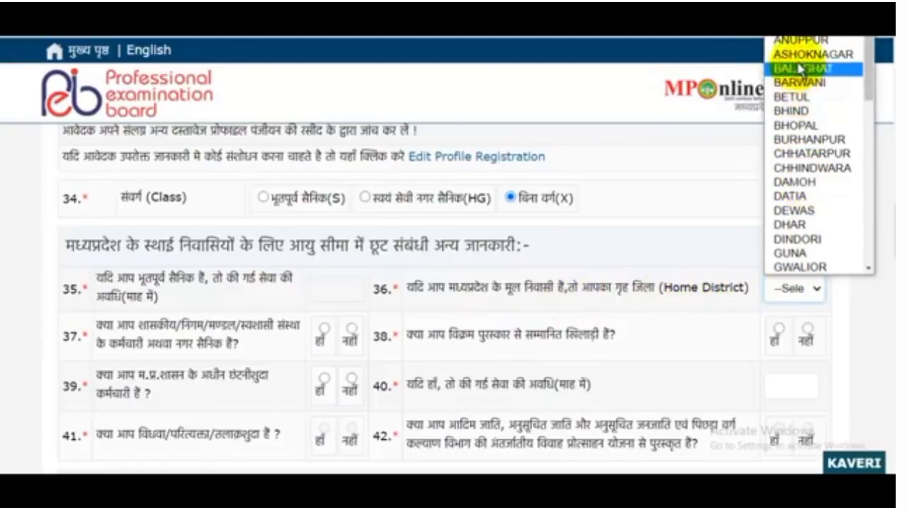
click(800, 126)
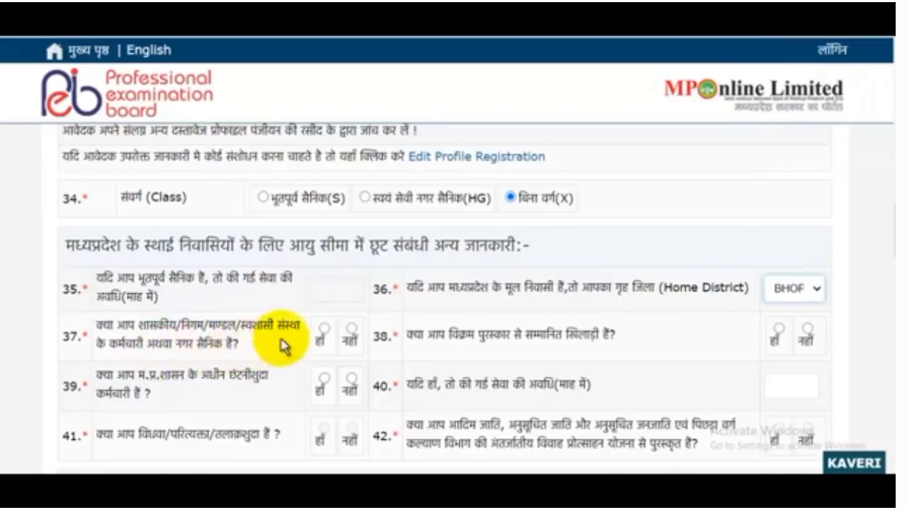
Answer नहीं to questions 37, 38 and 39
click(351, 328)
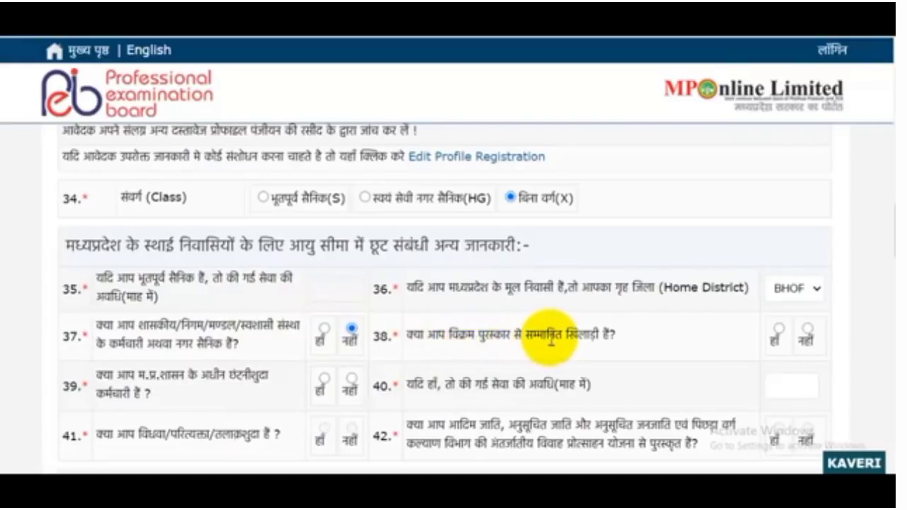
click(808, 330)
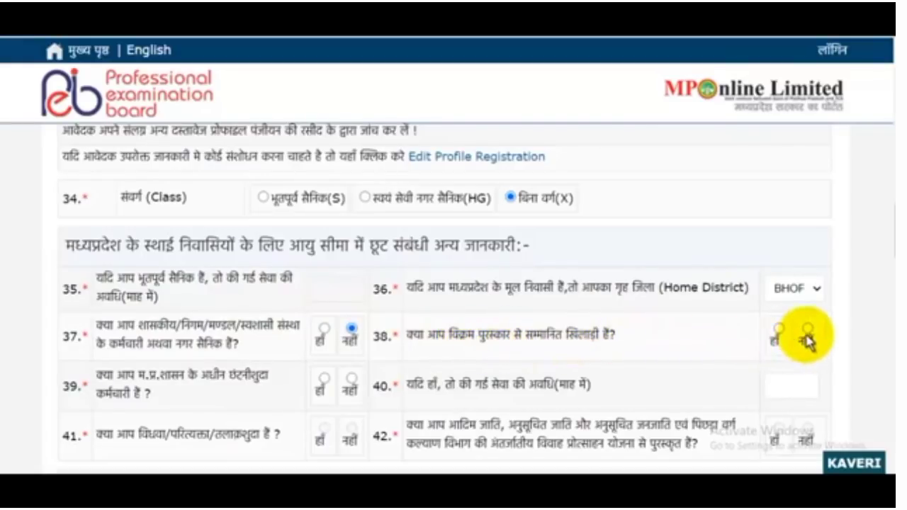
scroll(537, 283, down, 1)
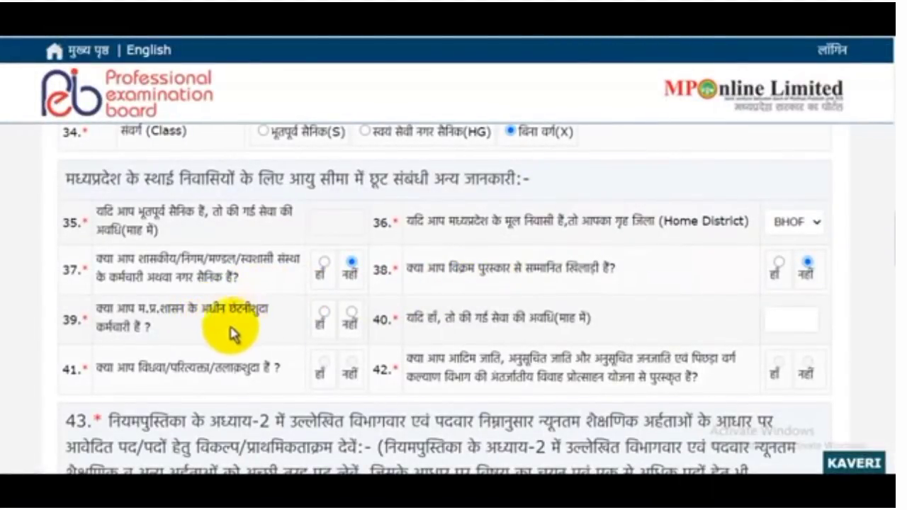
click(349, 315)
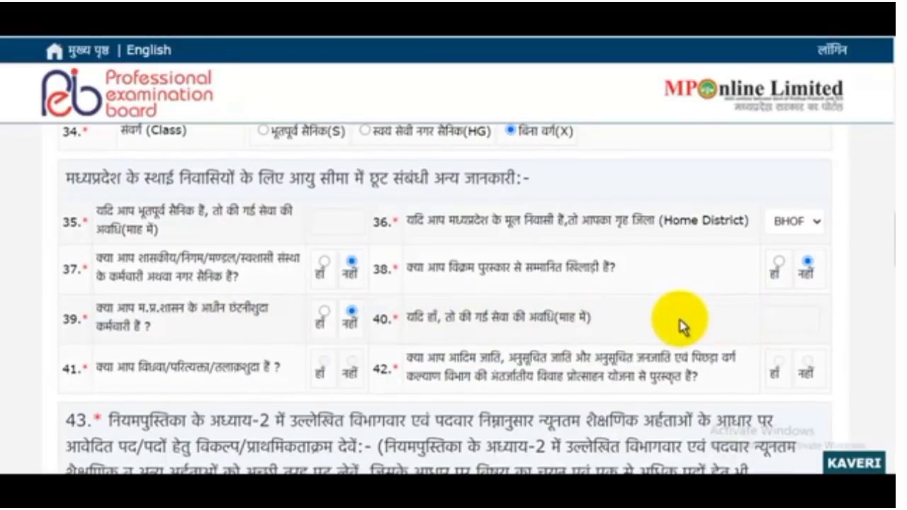
scroll(638, 322, down, 1)
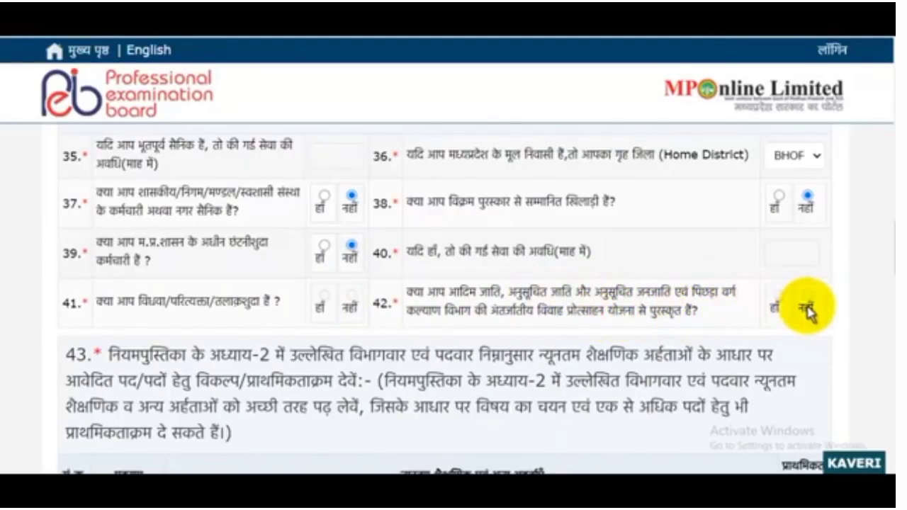
Tick police constable post options B and C in the post table
scroll(668, 273, down, 2)
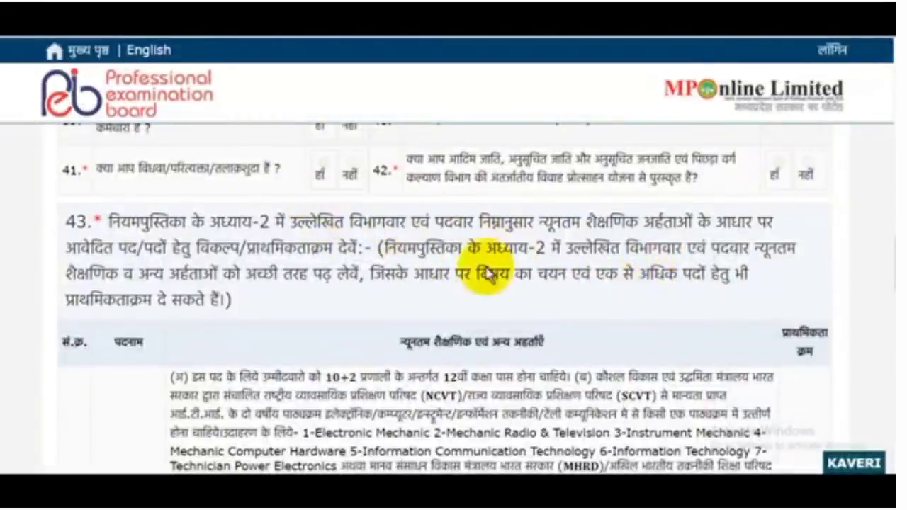
scroll(401, 252, down, 2)
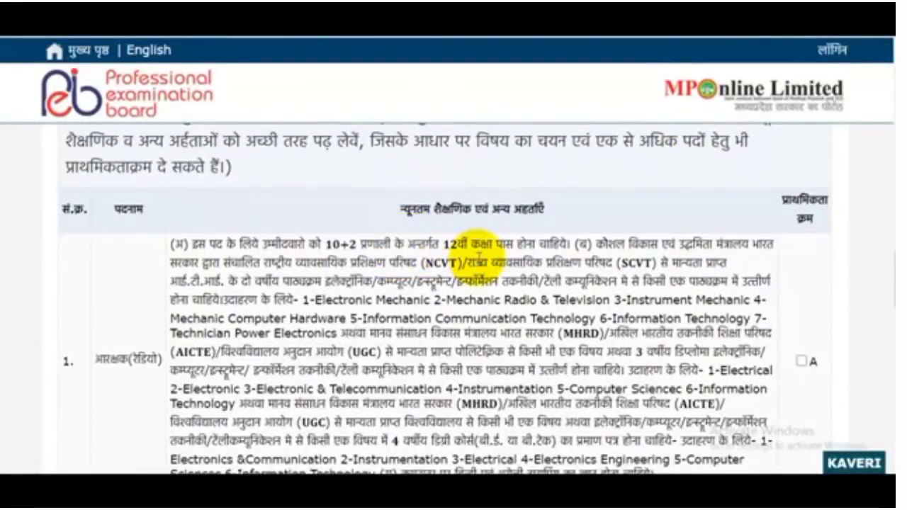
scroll(481, 248, down, 1)
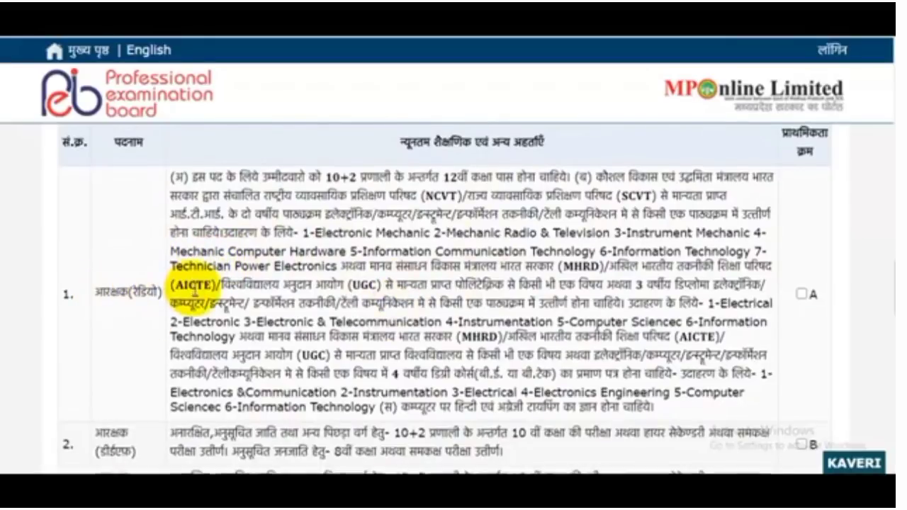
scroll(181, 340, down, 3)
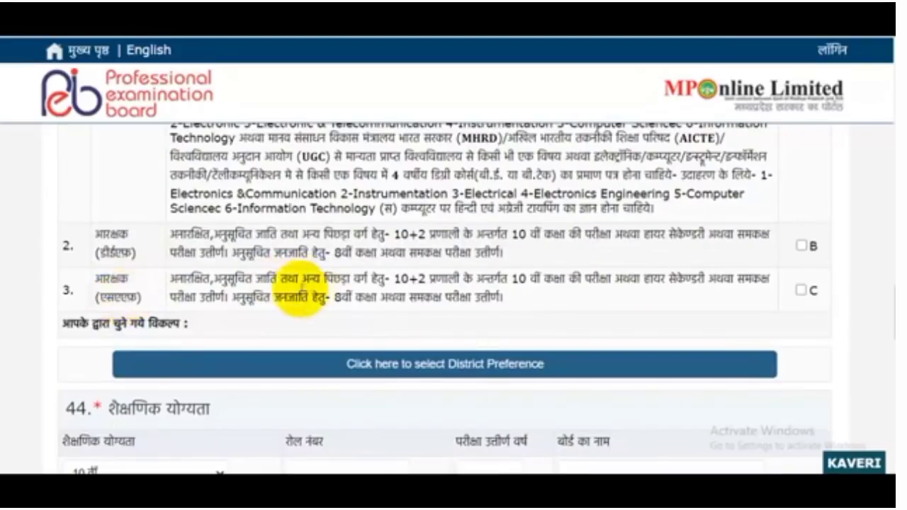
scroll(283, 296, up, 3)
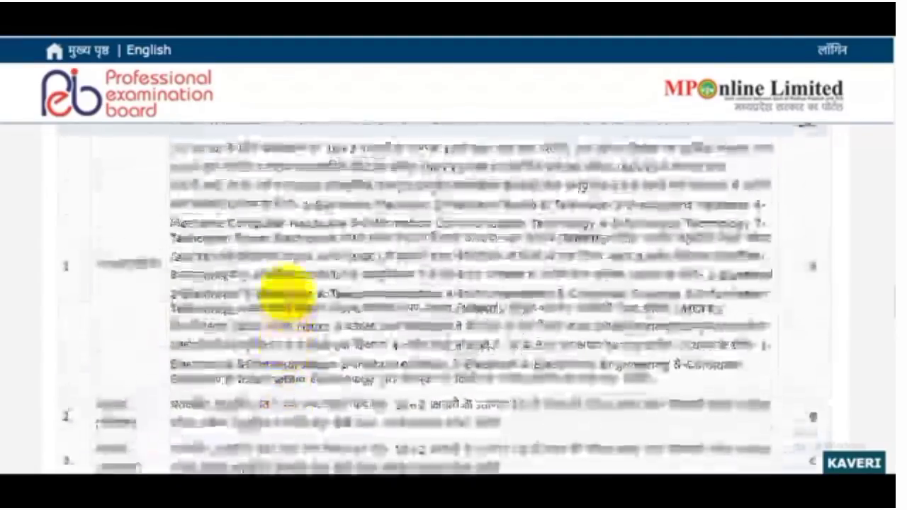
scroll(500, 317, down, 2)
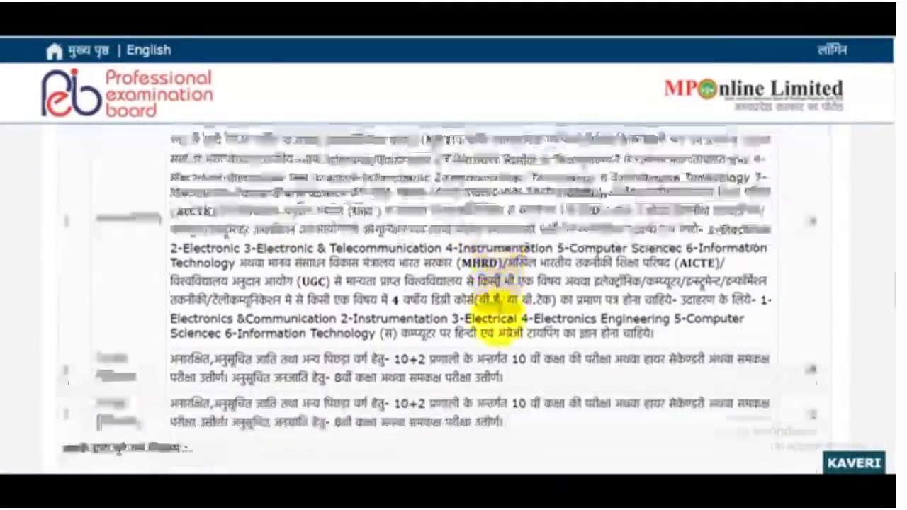
drag(176, 302, 281, 304)
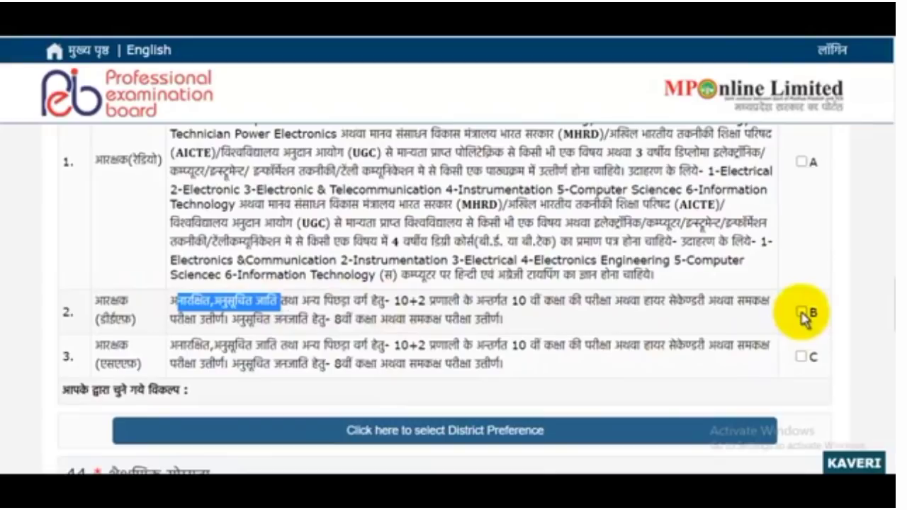
click(802, 313)
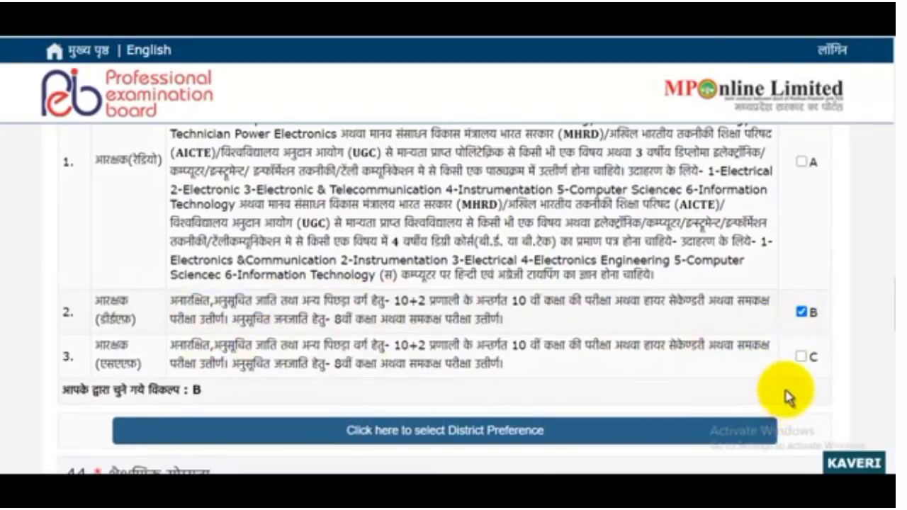
click(801, 356)
scroll(790, 259, down, 1)
scroll(794, 260, up, 3)
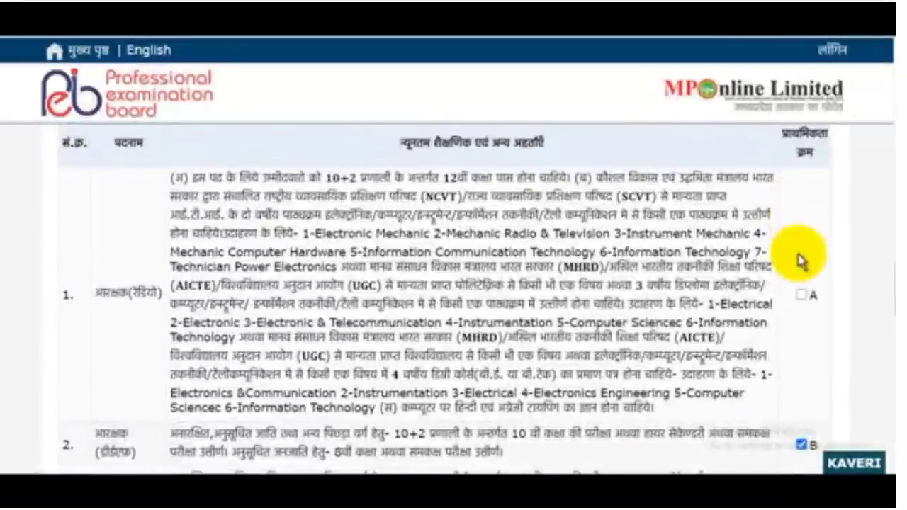
scroll(672, 268, down, 5)
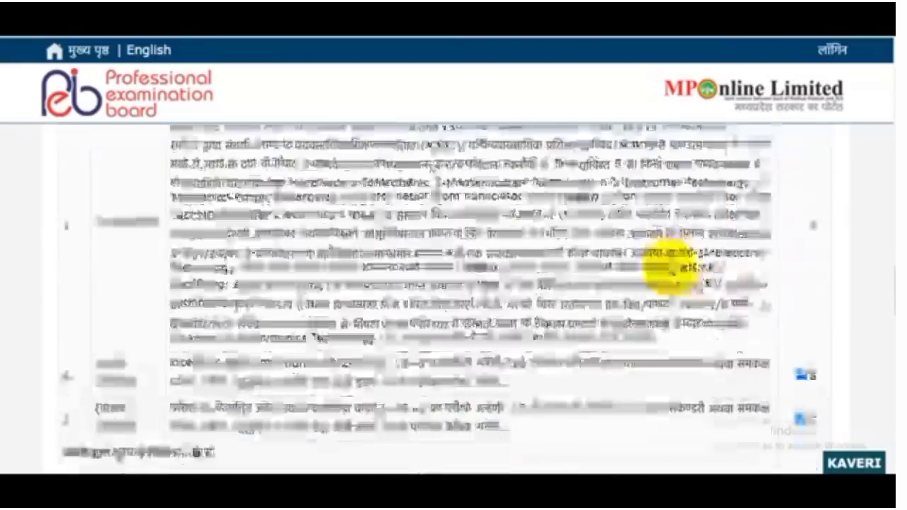
scroll(671, 268, down, 1)
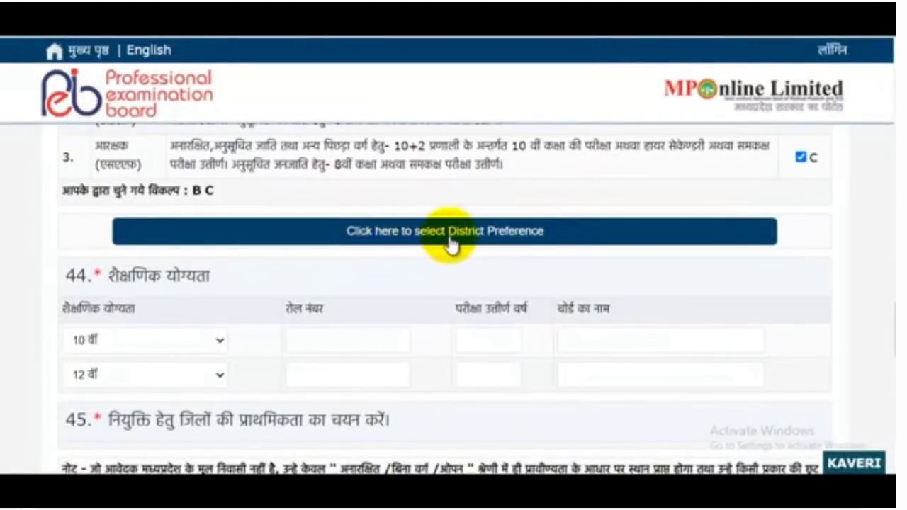
Confirm the chosen posts to move on to district preferences
click(505, 236)
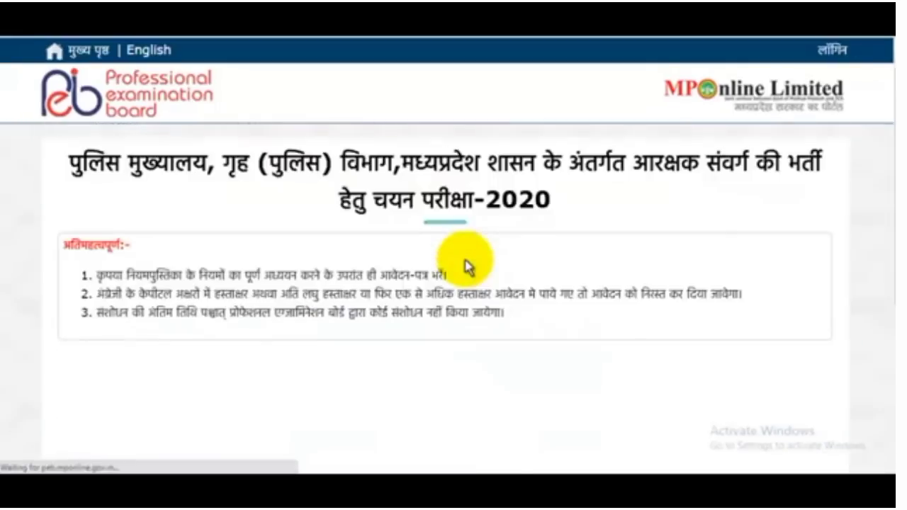
scroll(464, 276, down, 15)
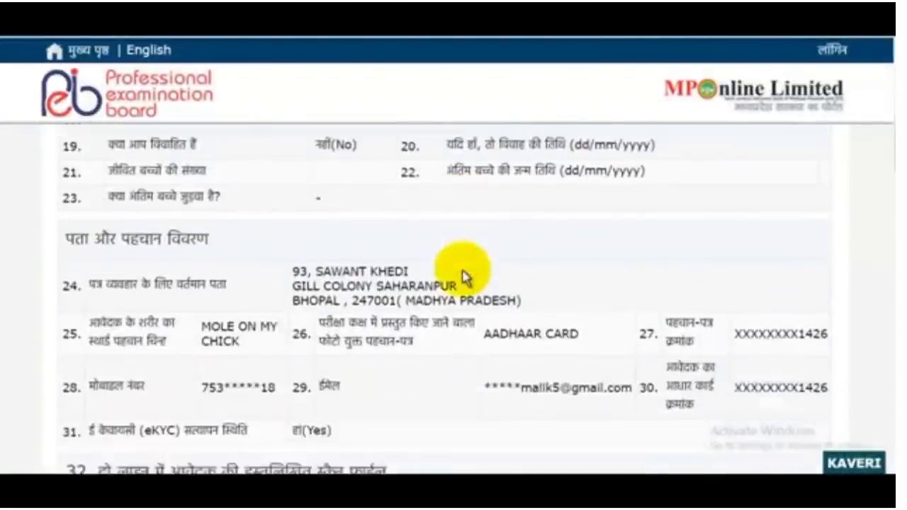
scroll(462, 277, down, 15)
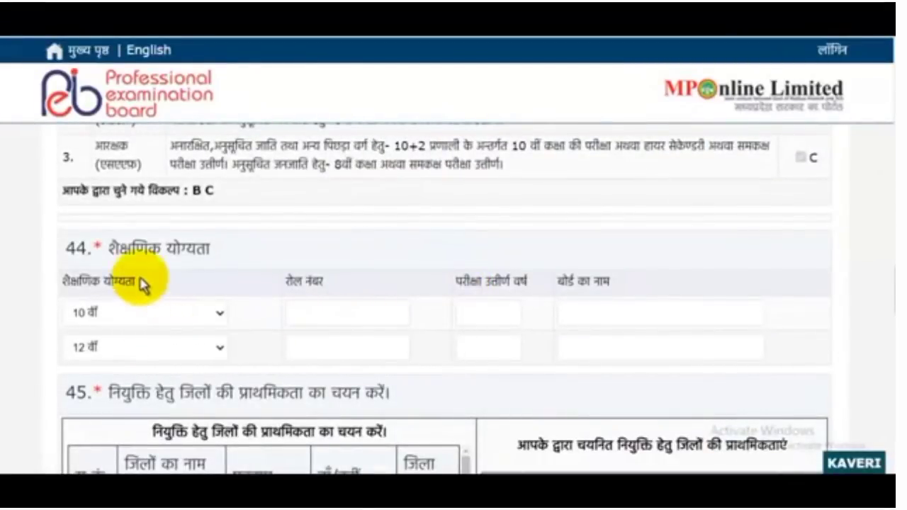
scroll(174, 287, up, 2)
scroll(217, 289, down, 1)
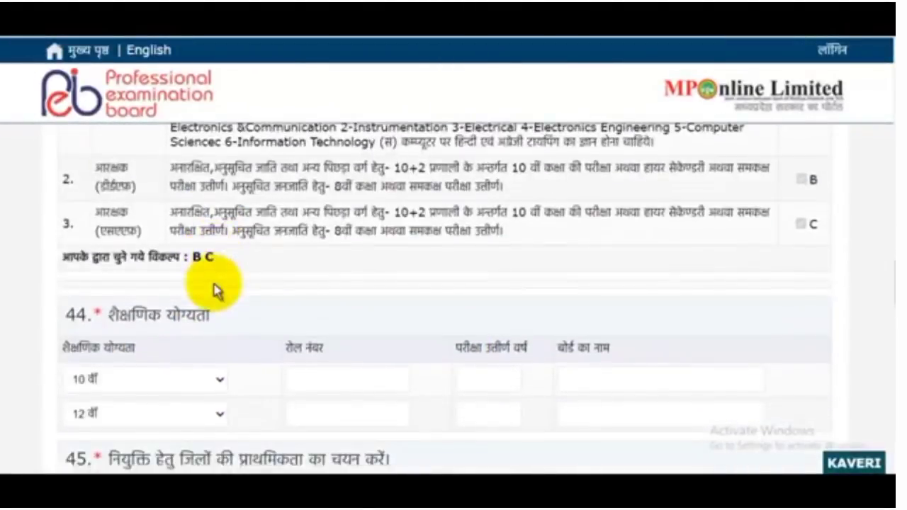
Enter the 10th roll number, year 2010 and UP BOARD, plus 12th year 2012 and UP Board
click(161, 387)
click(315, 378)
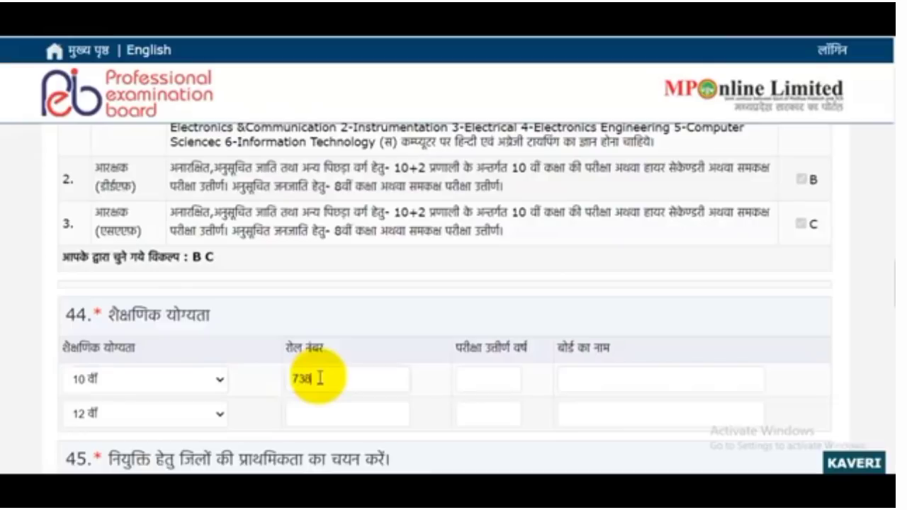
click(494, 373)
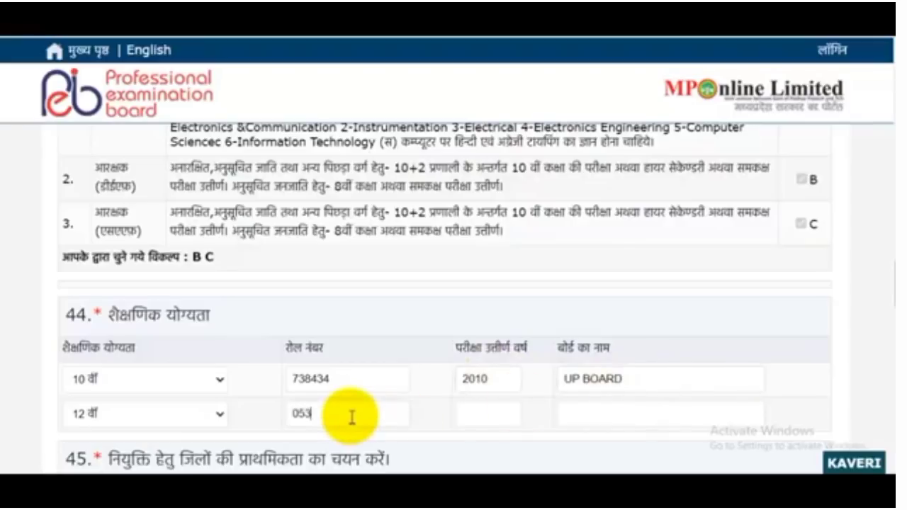
click(493, 412)
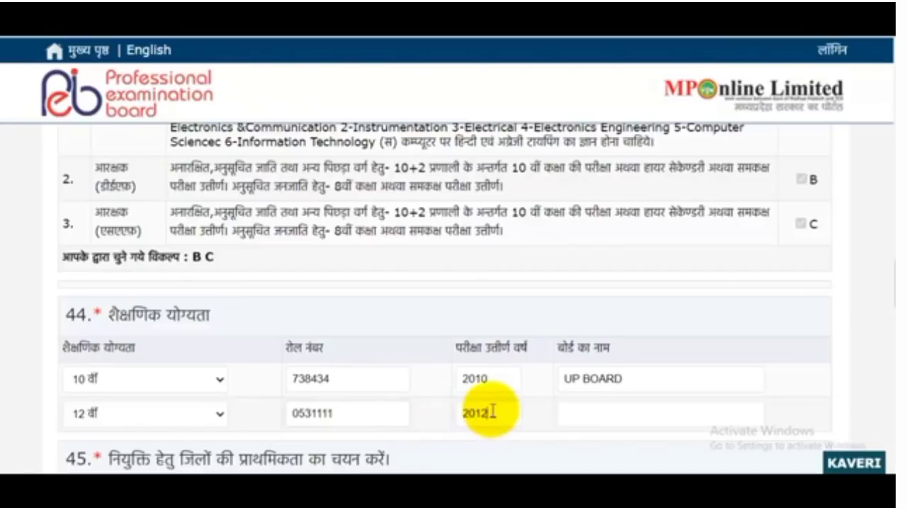
click(658, 410)
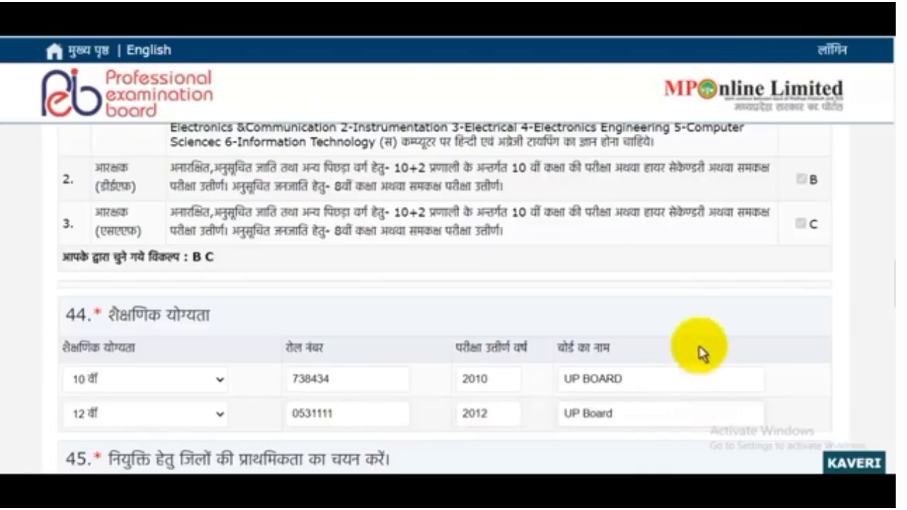
scroll(571, 287, down, 3)
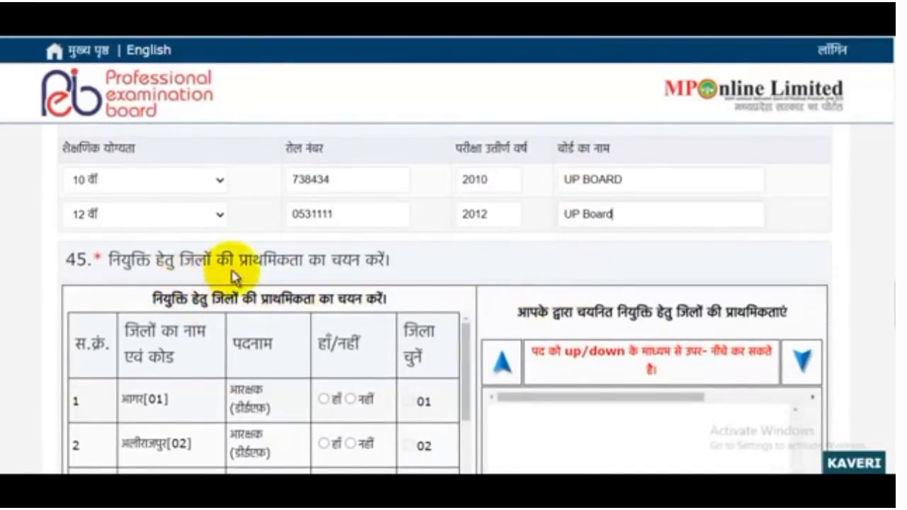
scroll(393, 269, down, 2)
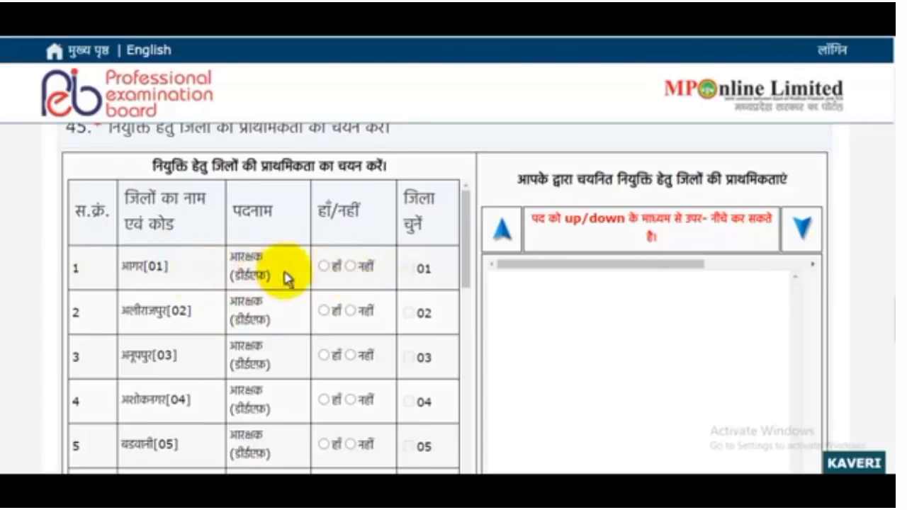
click(324, 267)
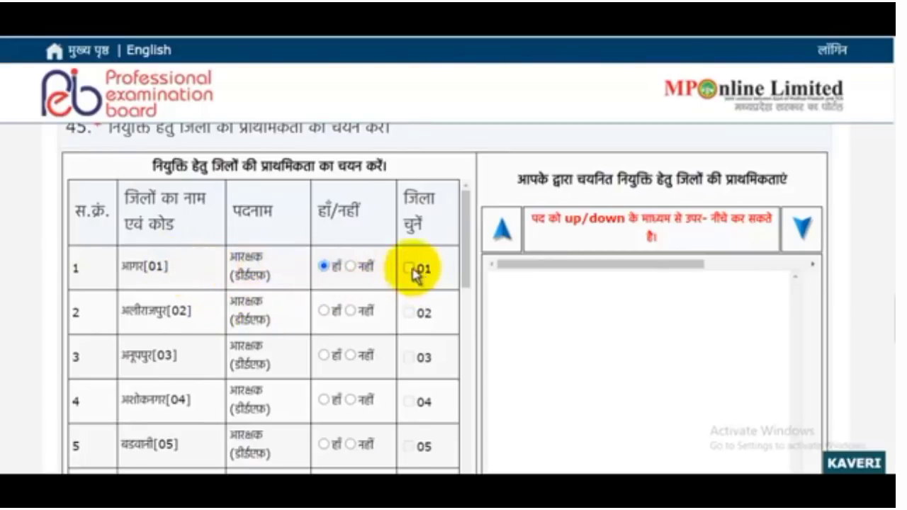
click(408, 269)
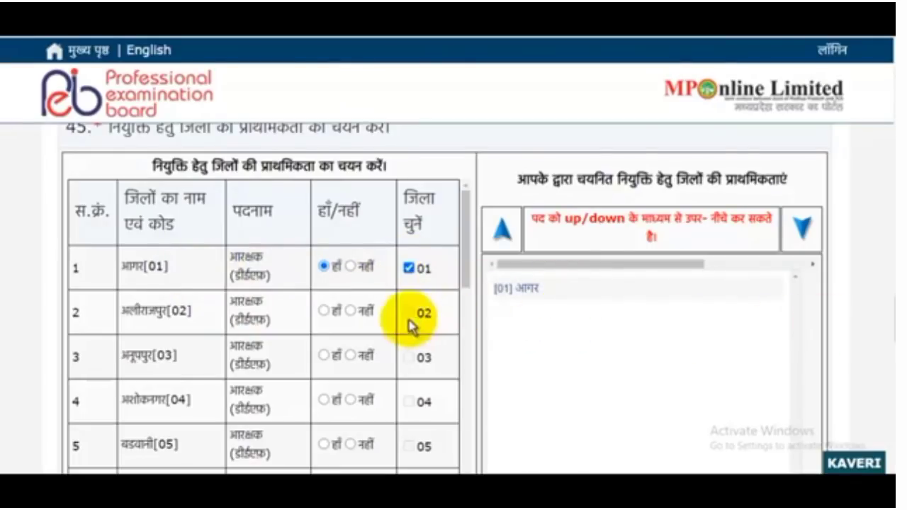
scroll(415, 358, down, 2)
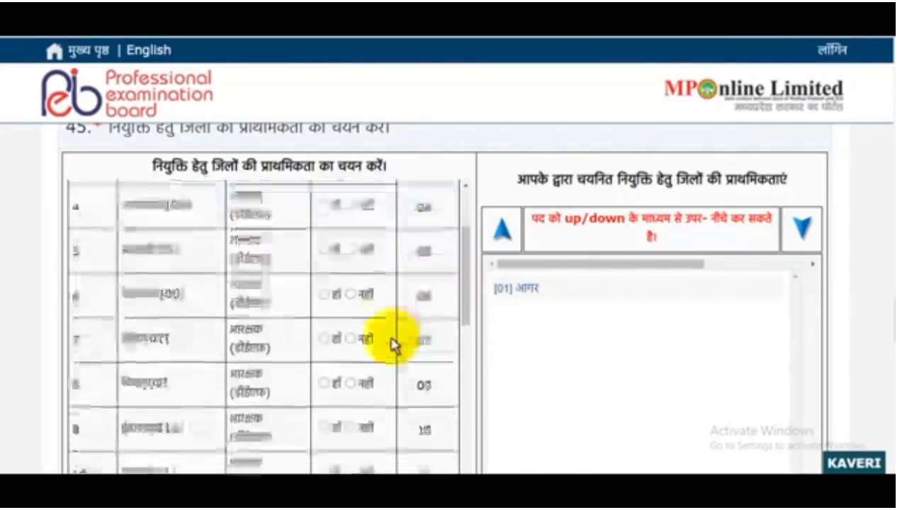
click(324, 290)
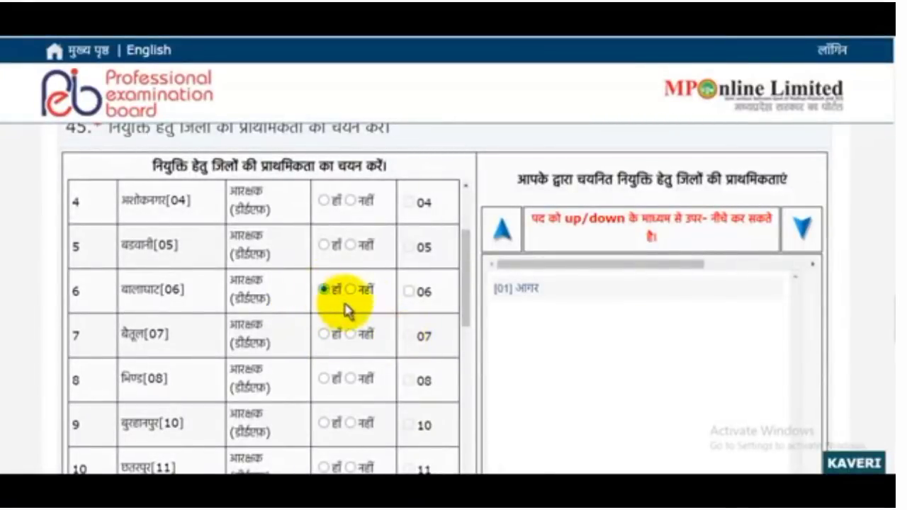
click(409, 291)
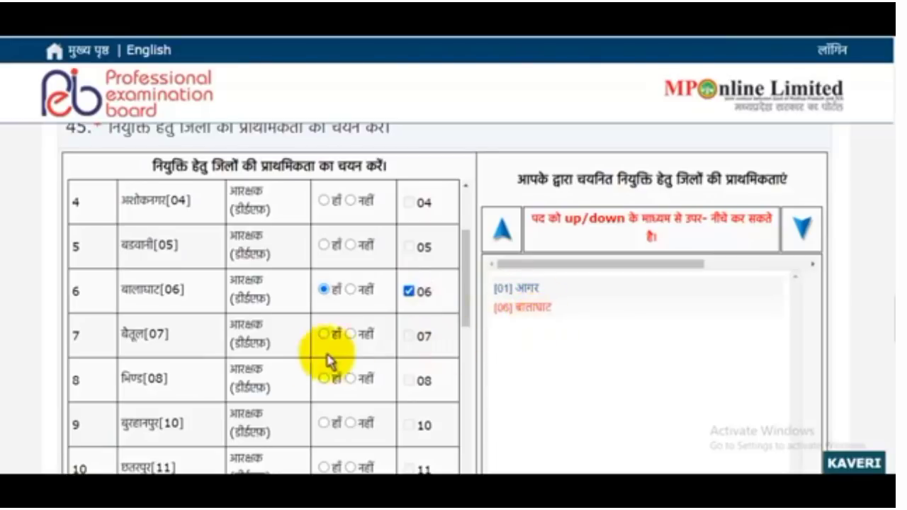
scroll(310, 363, down, 1)
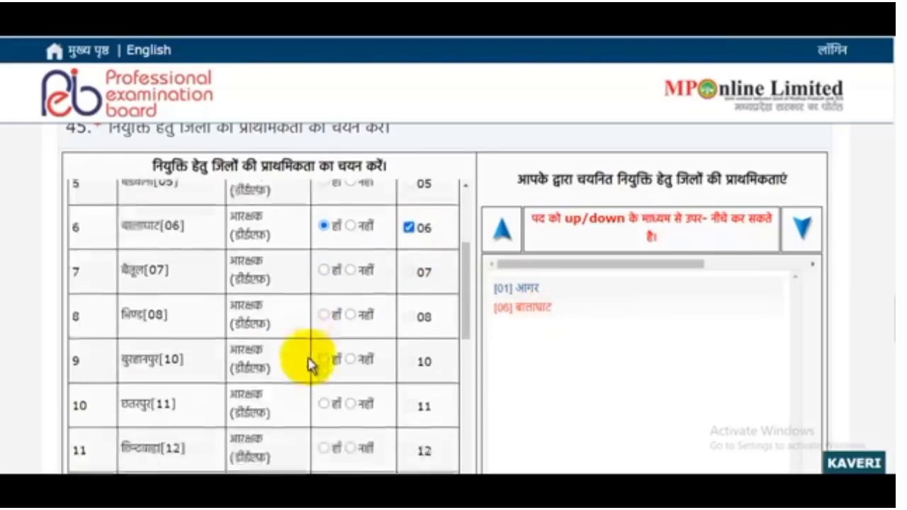
click(326, 402)
click(409, 404)
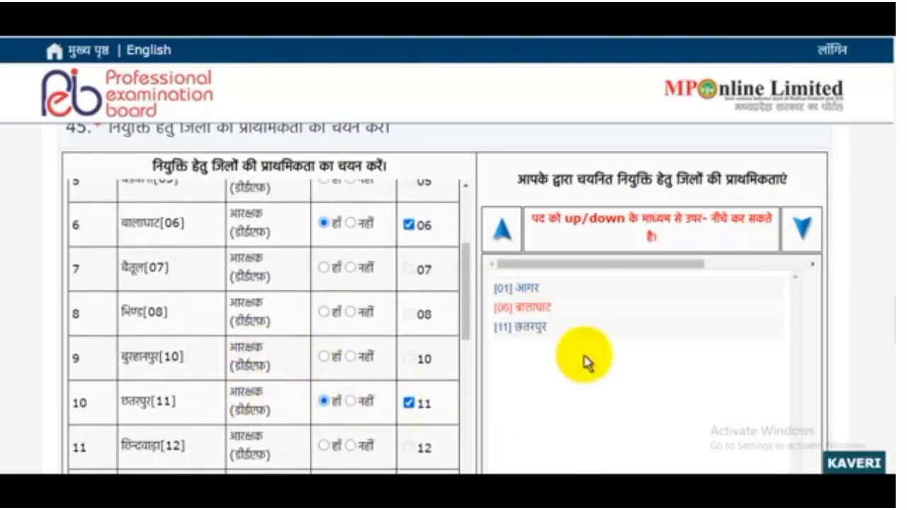
scroll(588, 358, down, 3)
scroll(324, 304, up, 1)
scroll(324, 305, down, 10)
scroll(324, 304, down, 3)
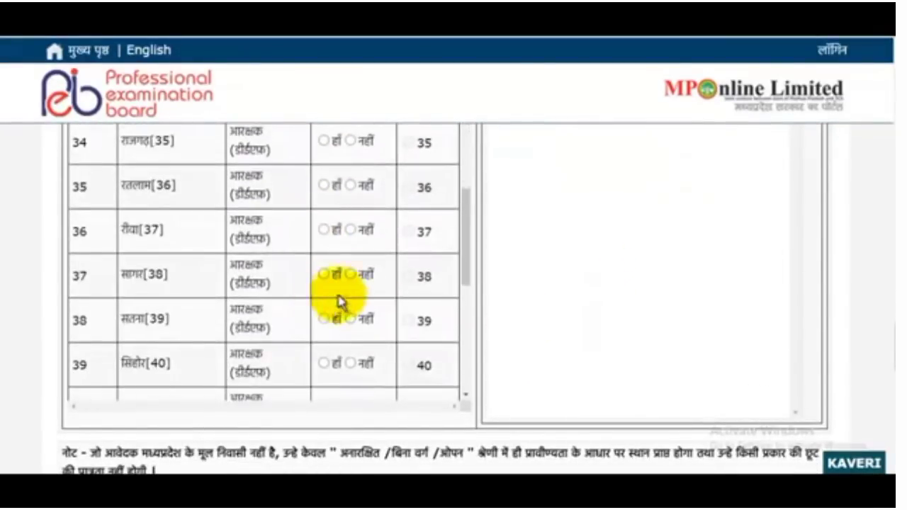
scroll(608, 257, down, 4)
scroll(404, 225, up, 2)
scroll(404, 225, down, 6)
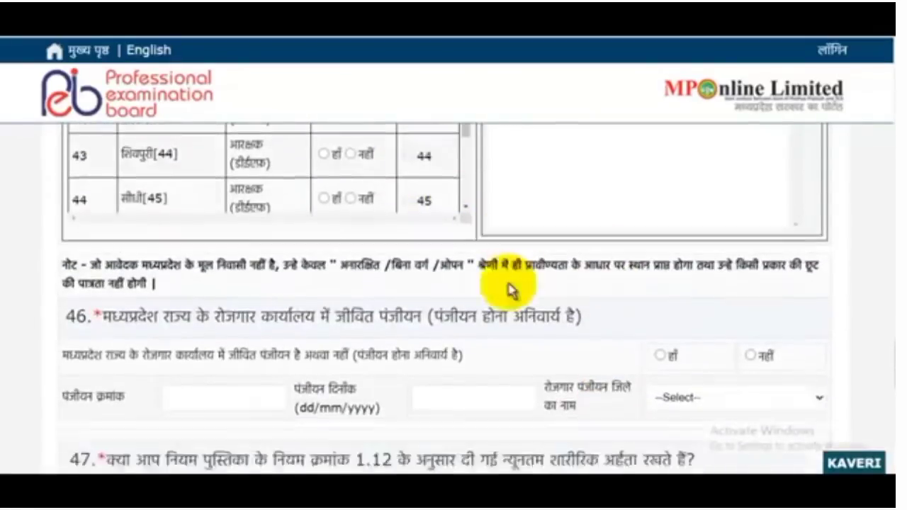
scroll(496, 333, up, 3)
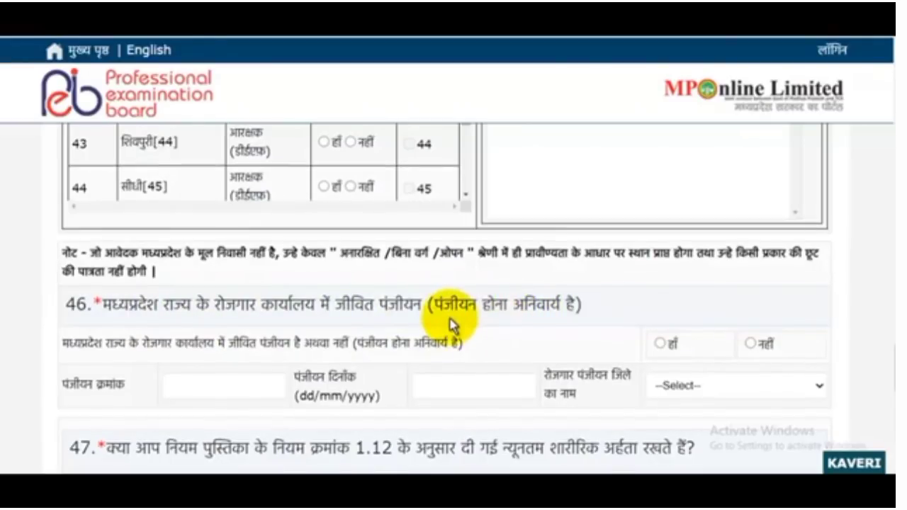
Choose BHOPAL as the employment-exchange registration district
scroll(425, 322, down, 1)
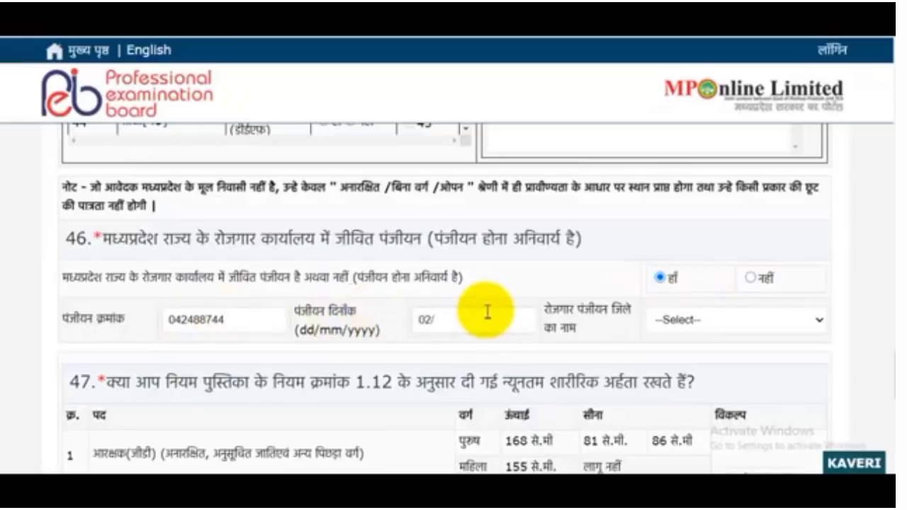
click(723, 320)
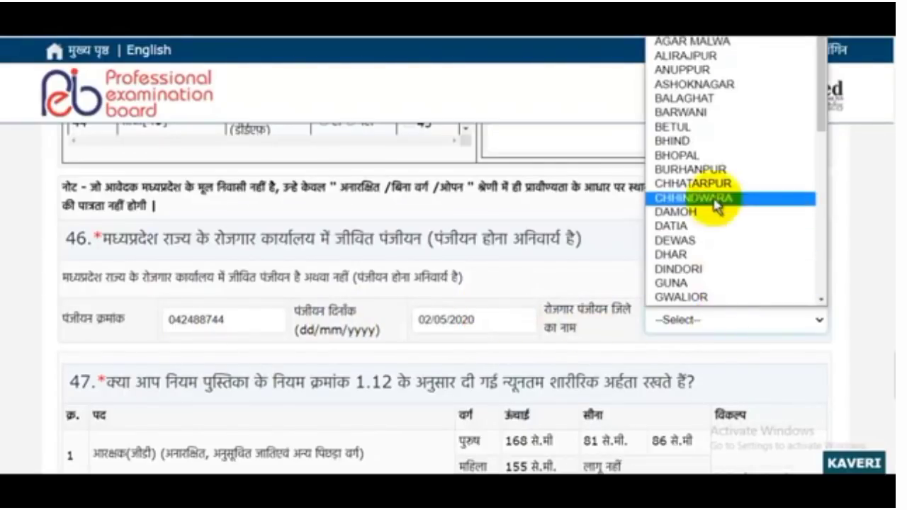
click(697, 156)
scroll(685, 272, down, 2)
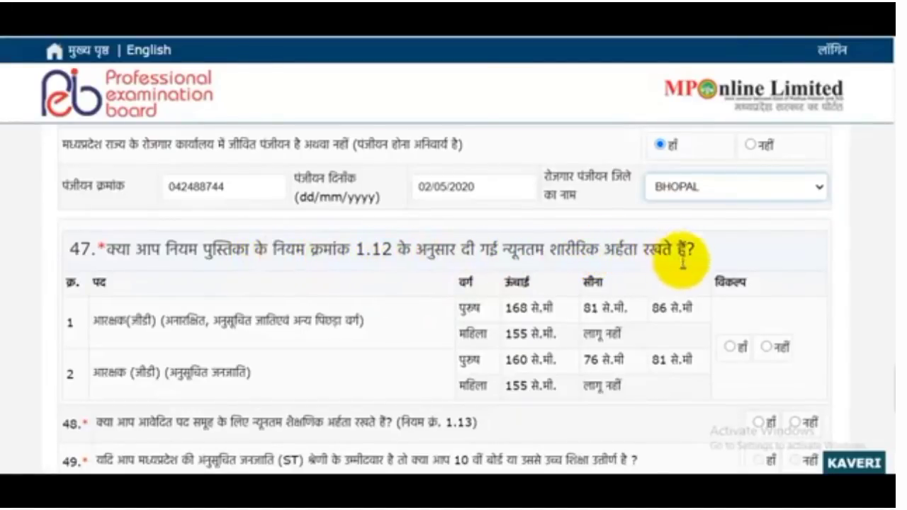
Answer हाँ to the minimum physical and educational qualification questions 47 and 48
scroll(687, 273, down, 2)
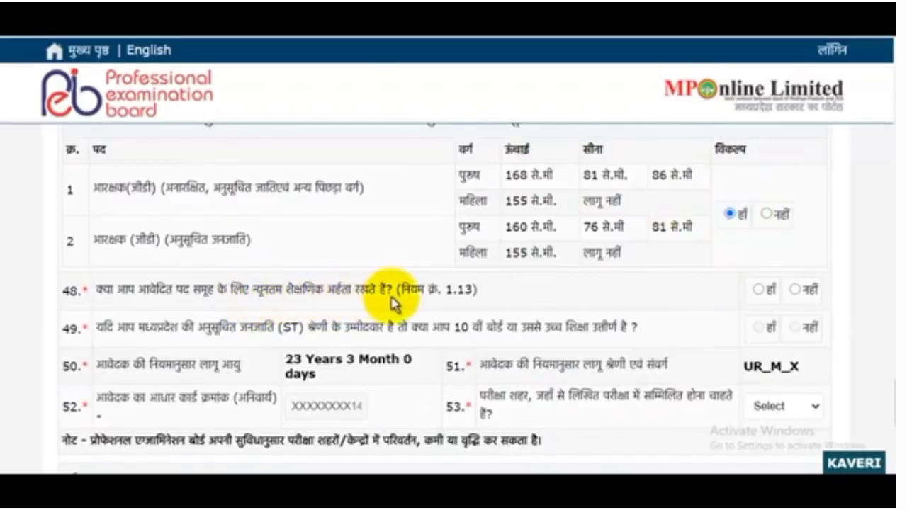
click(757, 289)
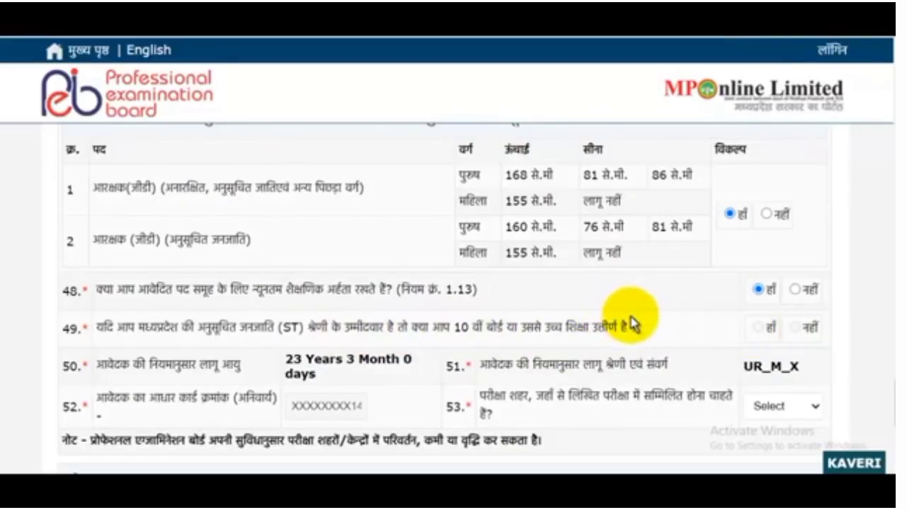
scroll(624, 330, down, 1)
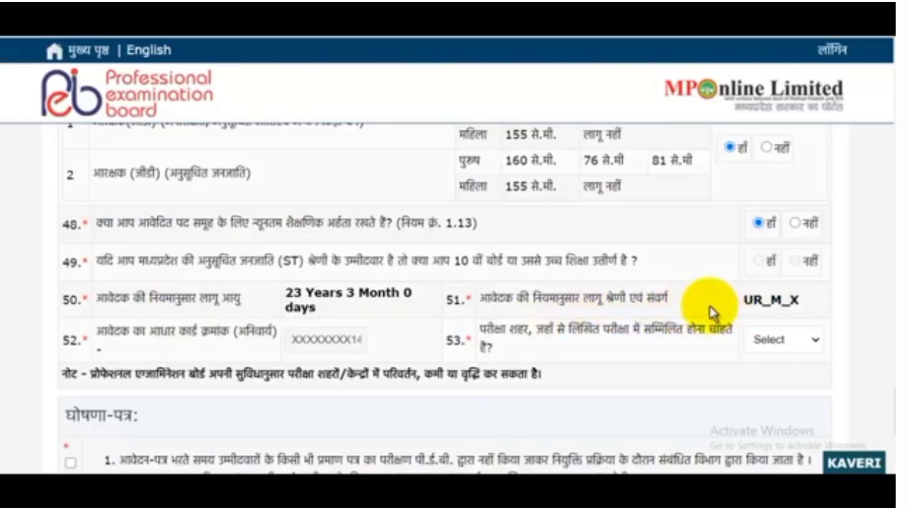
scroll(713, 314, down, 1)
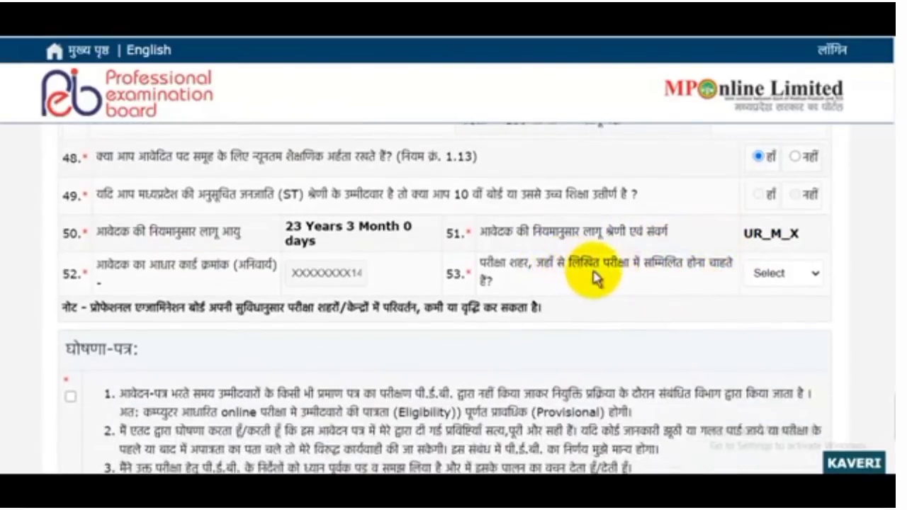
Choose Jabalpur as the exam city
click(785, 287)
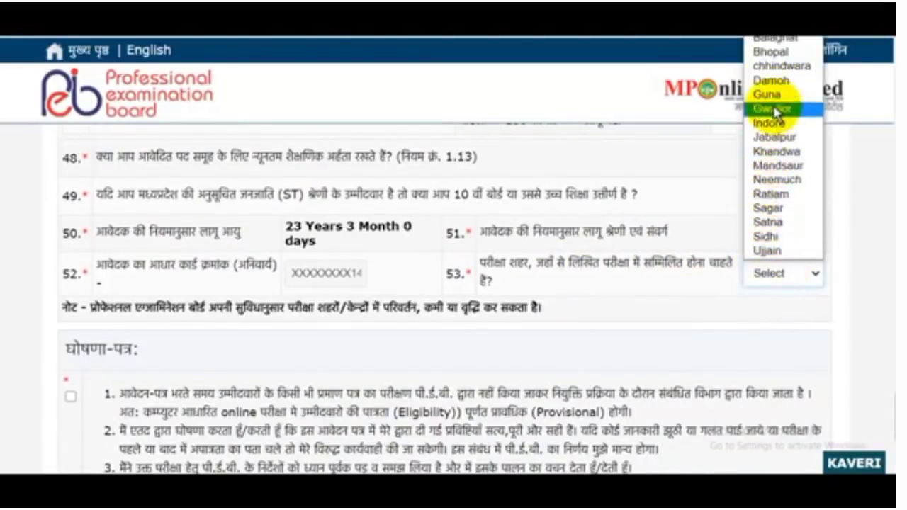
click(772, 138)
scroll(730, 283, down, 2)
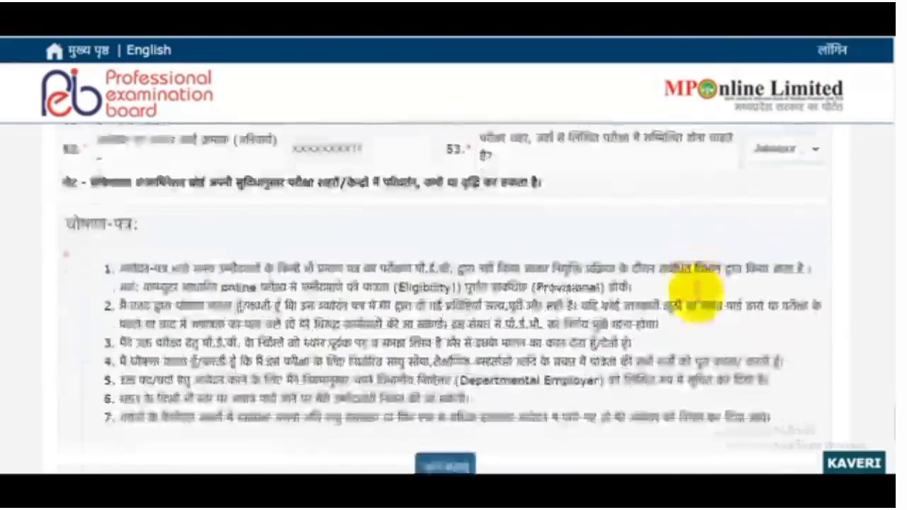
Accept the declaration and submit the form with आगे बढ़ाएं
click(71, 268)
scroll(622, 367, down, 1)
scroll(624, 369, up, 15)
drag(899, 337, 894, 453)
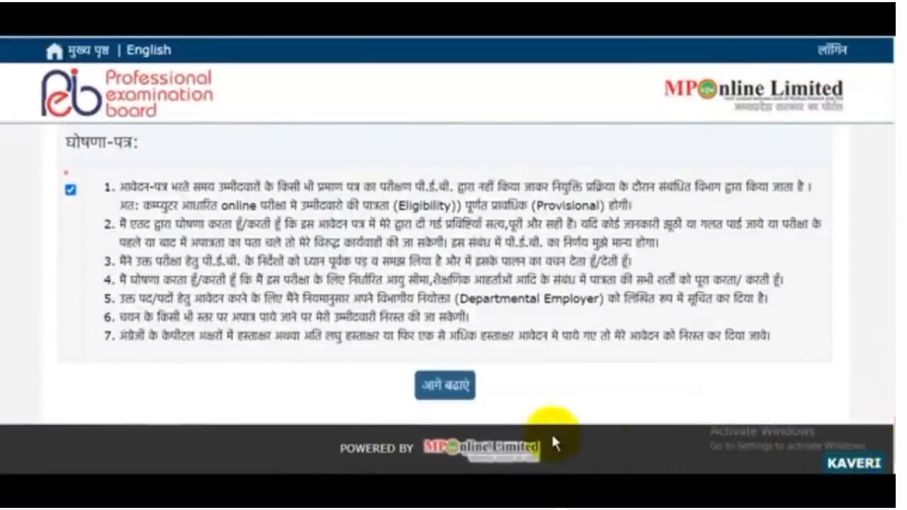
click(456, 397)
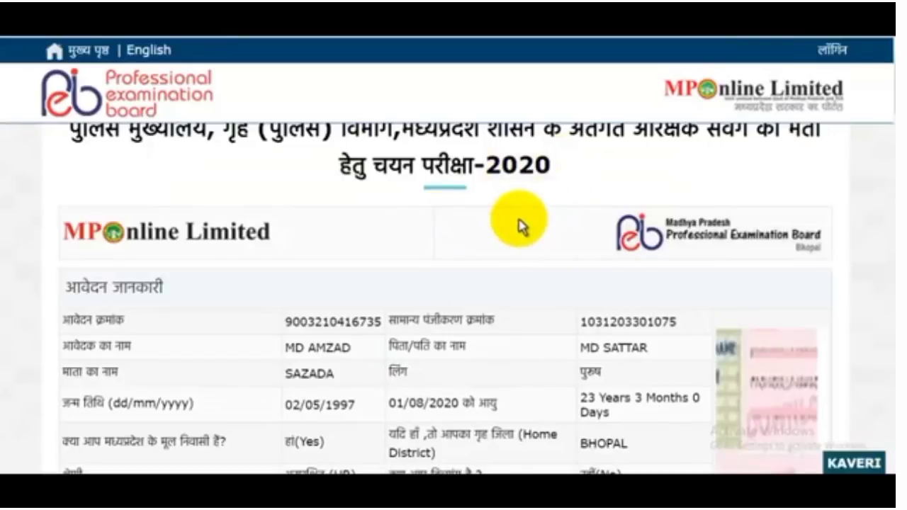
Review the application preview to the bottom and choose Proceed to Payment
scroll(518, 225, down, 7)
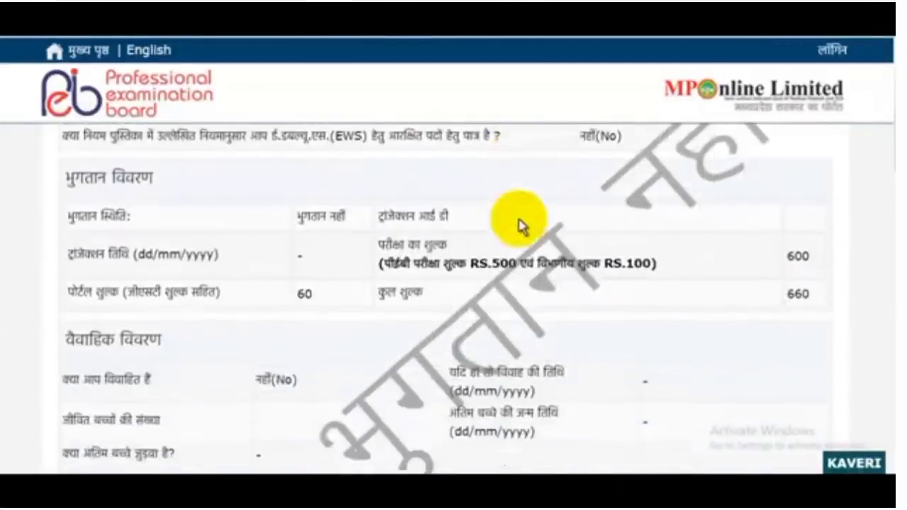
scroll(518, 225, down, 10)
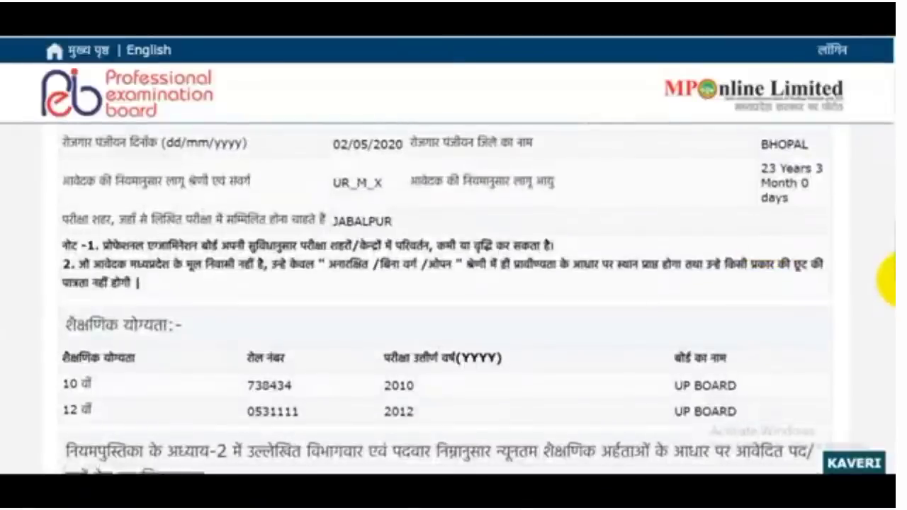
drag(898, 296, 893, 438)
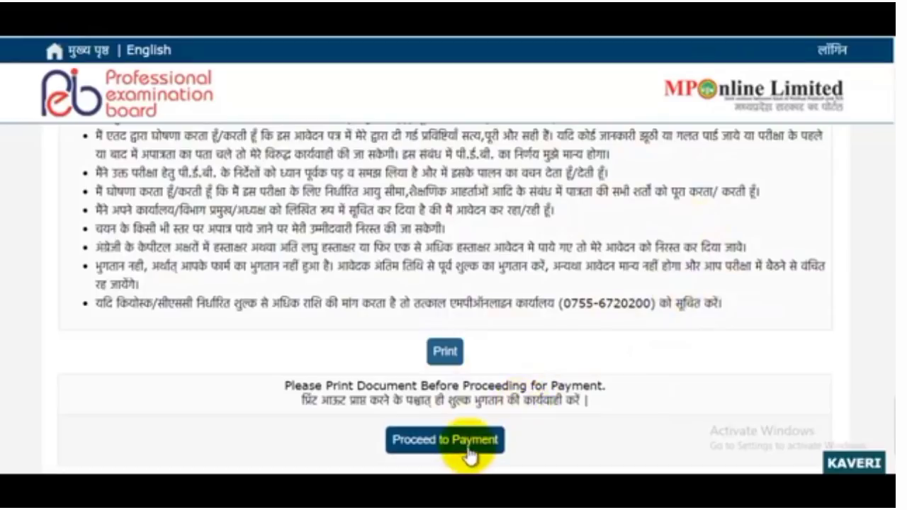
scroll(560, 337, up, 8)
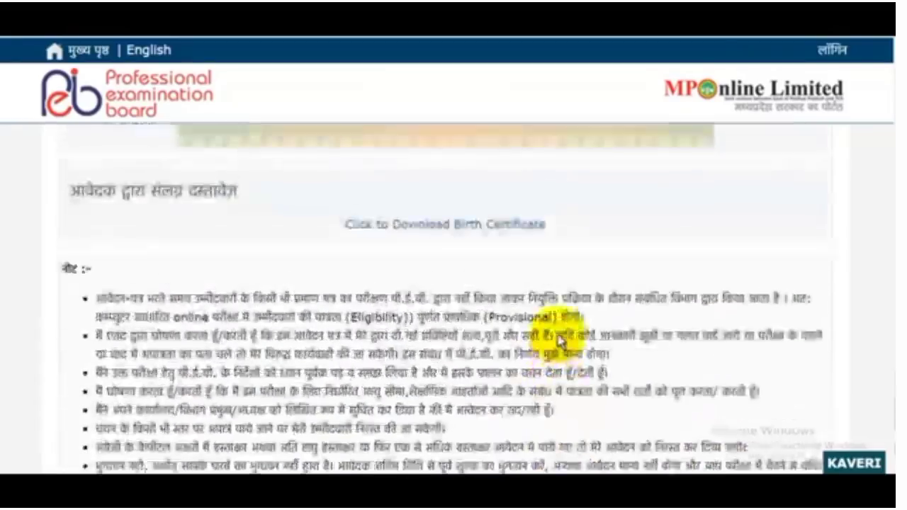
scroll(560, 340, down, 8)
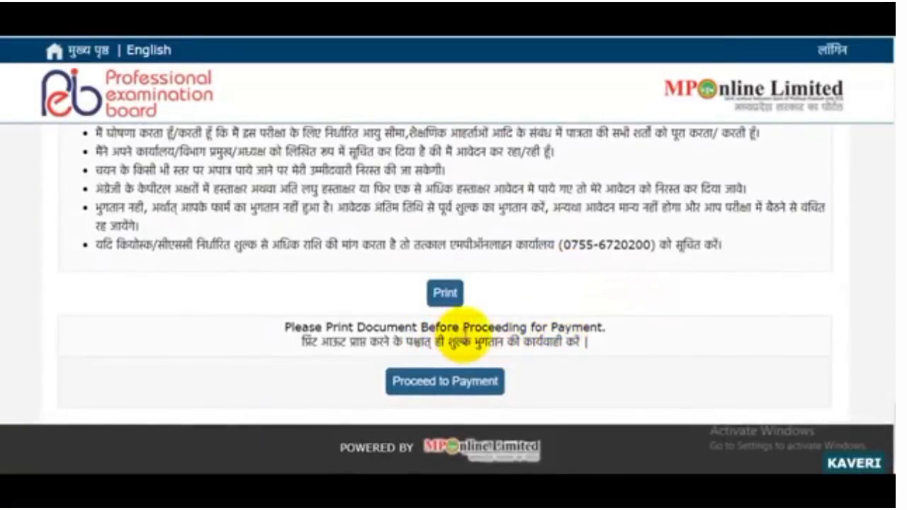
click(454, 381)
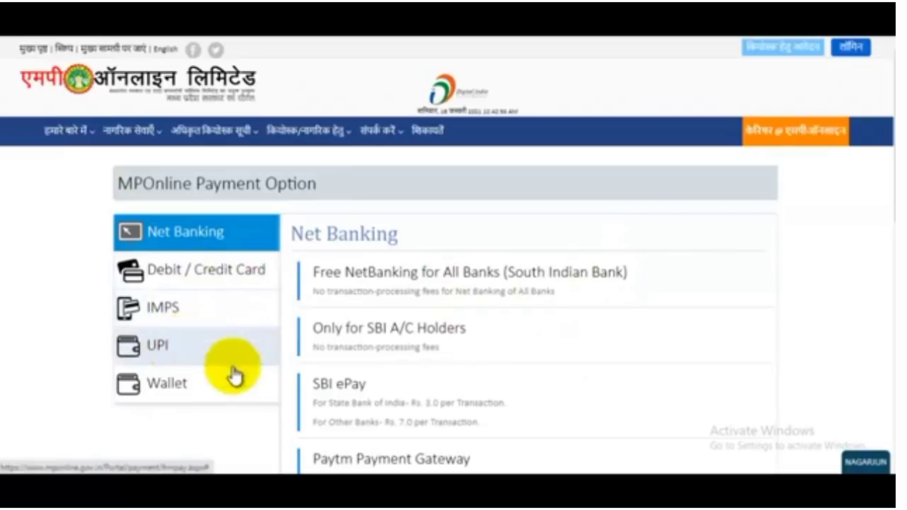
Look over the Net Banking choices on the MPOnline Payment Option page
scroll(539, 287, down, 3)
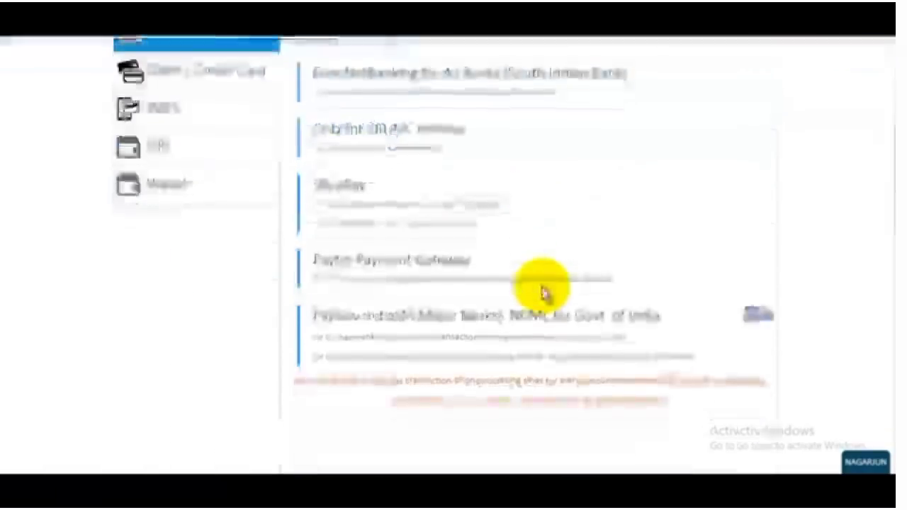
scroll(543, 292, up, 5)
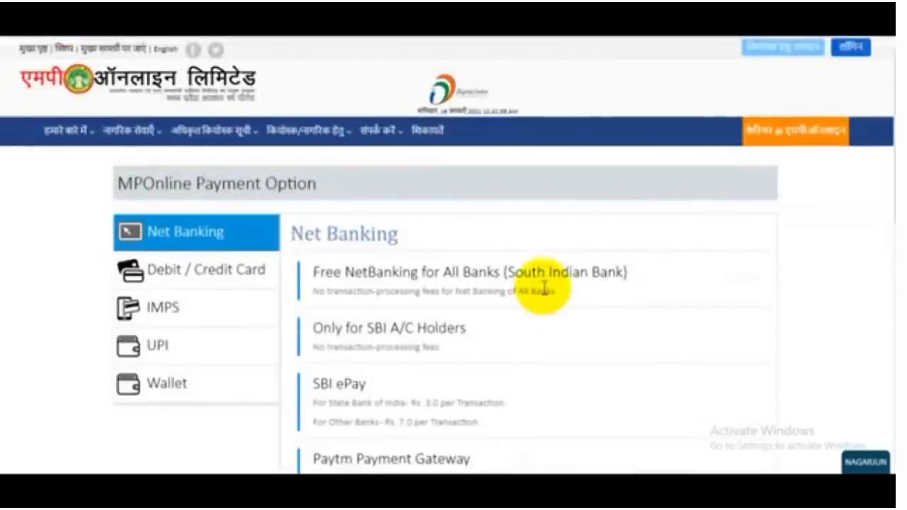